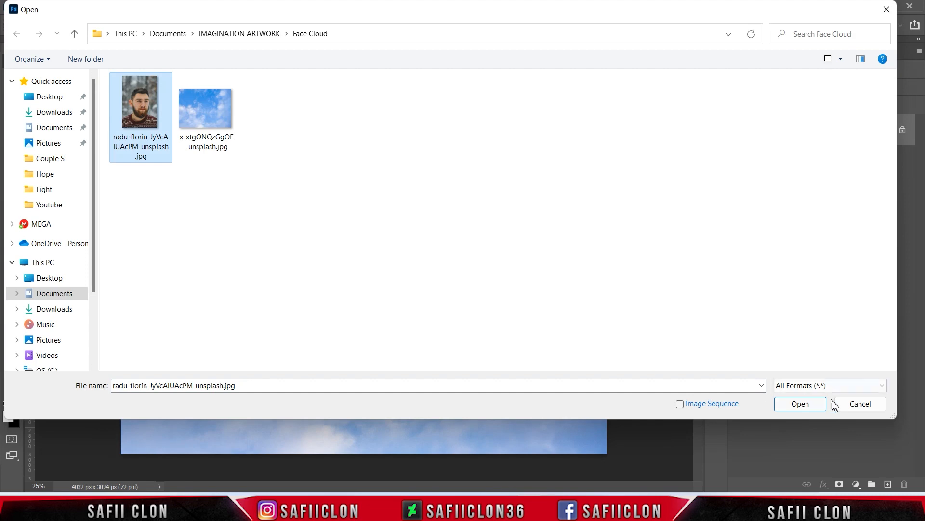
Step: Open the bearded man's portrait from the Face Cloud folder and unlock its background layer
left_click(818, 406)
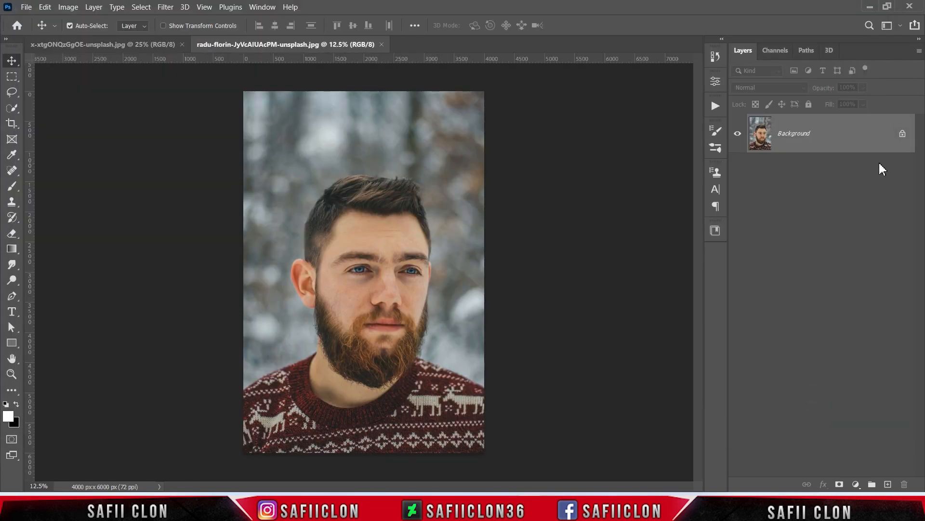
left_click(903, 134)
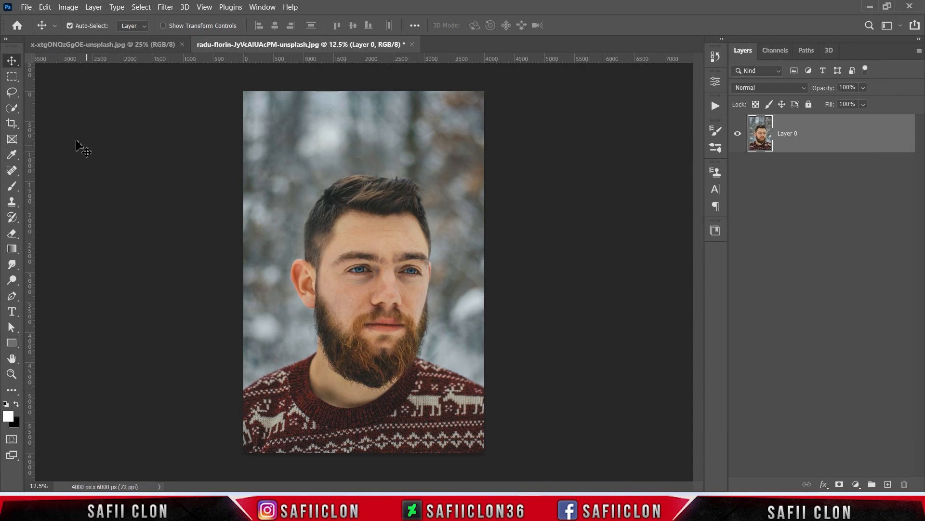
Step: Select the man with the Quick Selection tool using a 98 px brush and hide his background with a layer mask
left_click(13, 108)
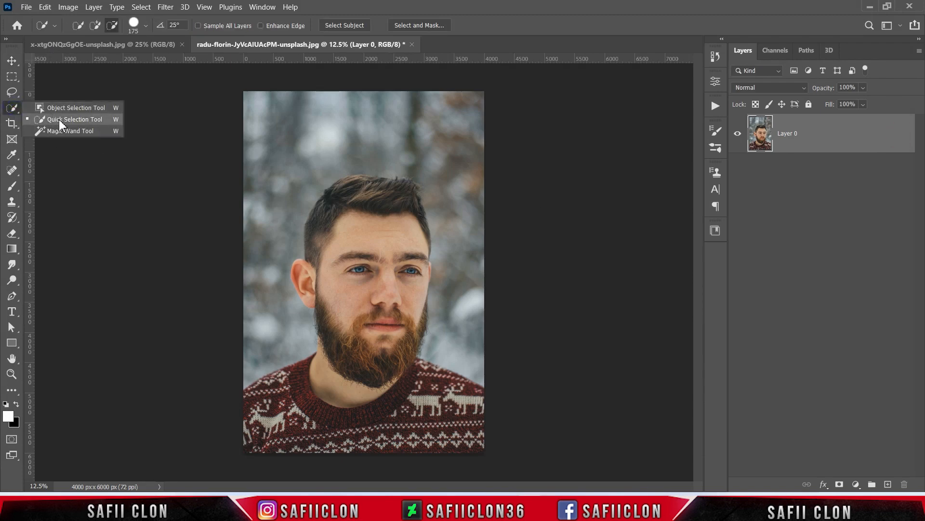
left_click(58, 119)
left_click(96, 25)
left_click(145, 25)
left_click_drag(153, 57, 138, 64)
left_click(146, 25)
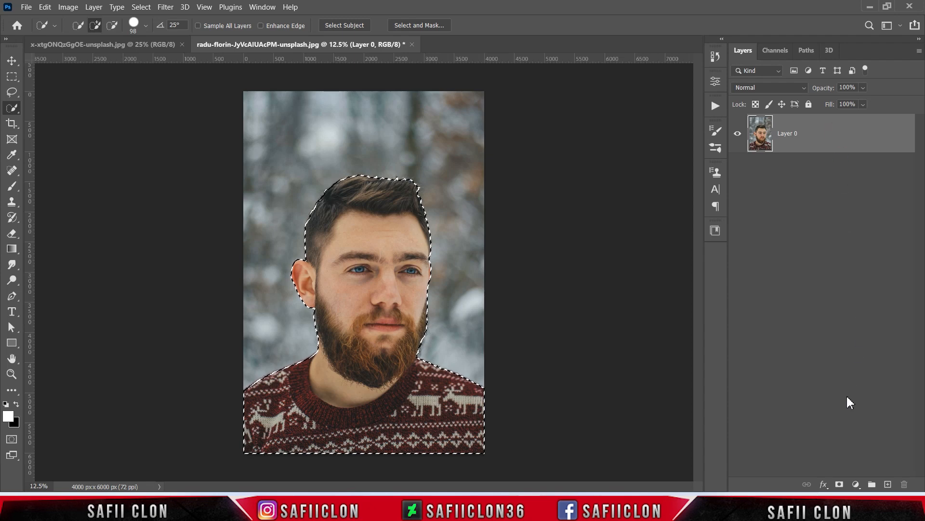
left_click(840, 484)
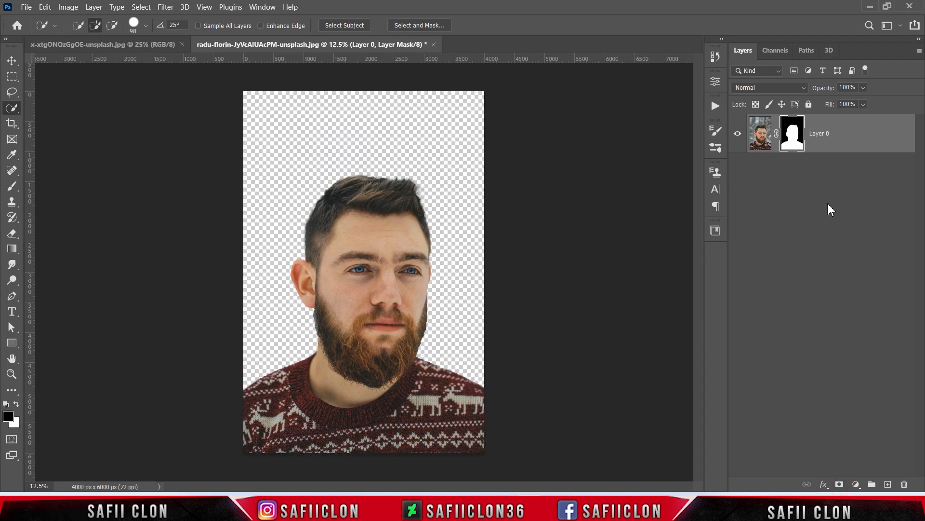
Step: Bring the masked portrait into the sky image and scale it down so the whole head shows and the sweater meets the bottom edge
left_click_drag(861, 137, 364, 205)
key("ctrl+t")
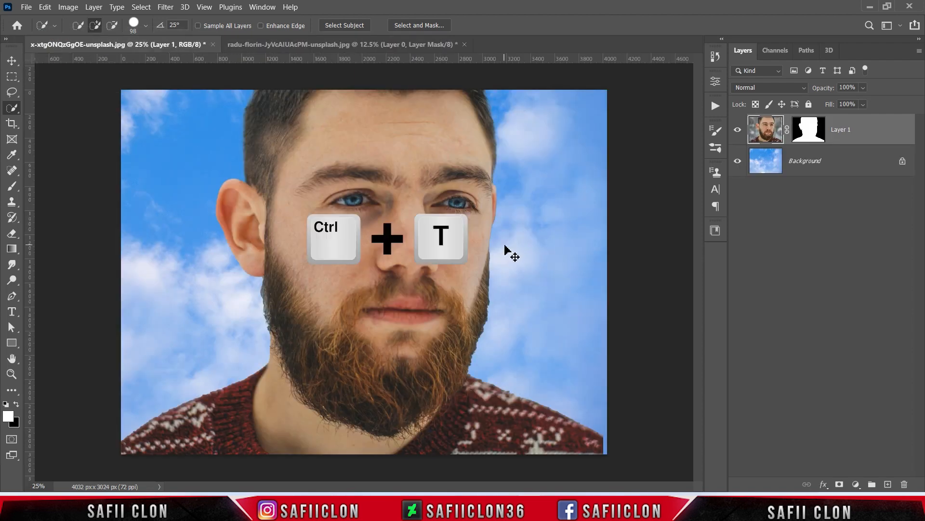
left_click_drag(399, 159, 401, 381)
left_click_drag(121, 102, 169, 175)
left_click_drag(362, 348, 374, 261)
left_click_drag(182, 88, 218, 149)
left_click_drag(384, 321, 408, 178)
left_click(597, 25)
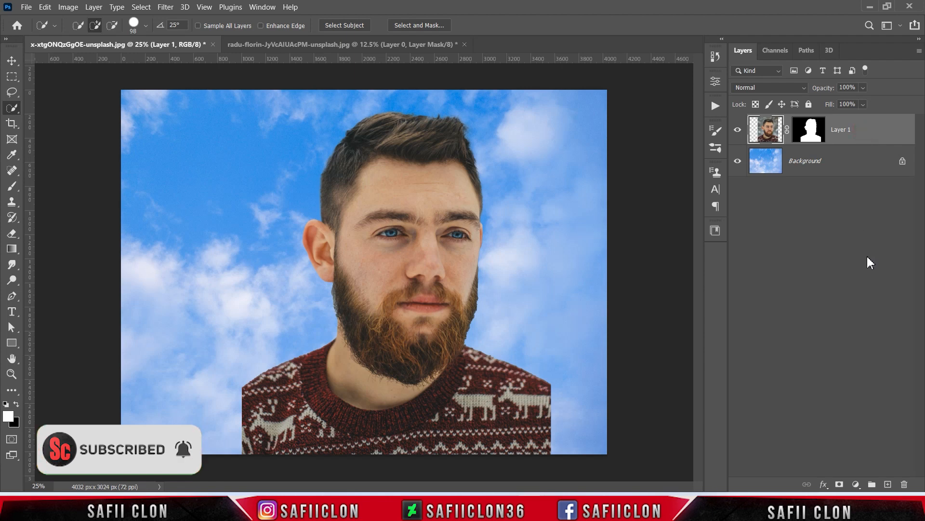
Step: Refine the portrait's mask in Select and Mask, brushing along both beard edges with a 49 px Refine Edge brush
left_click(810, 134)
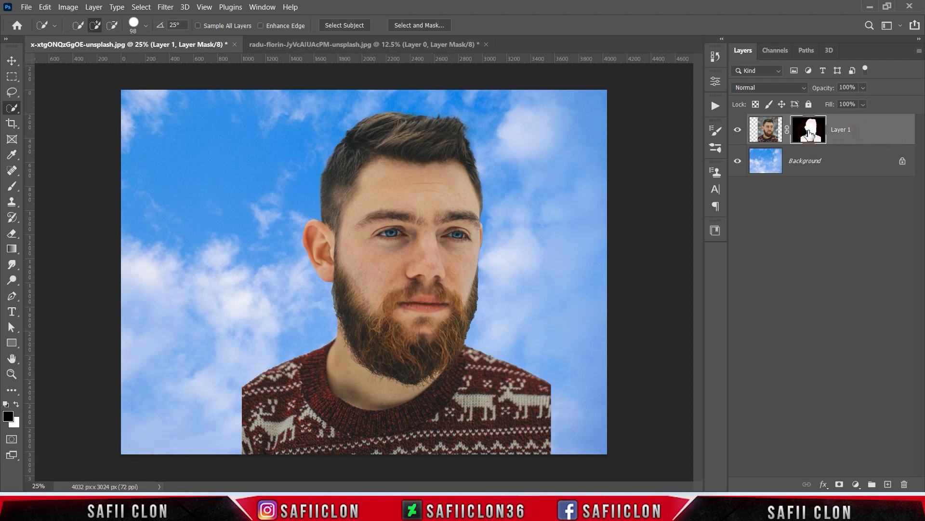
right_click(809, 130)
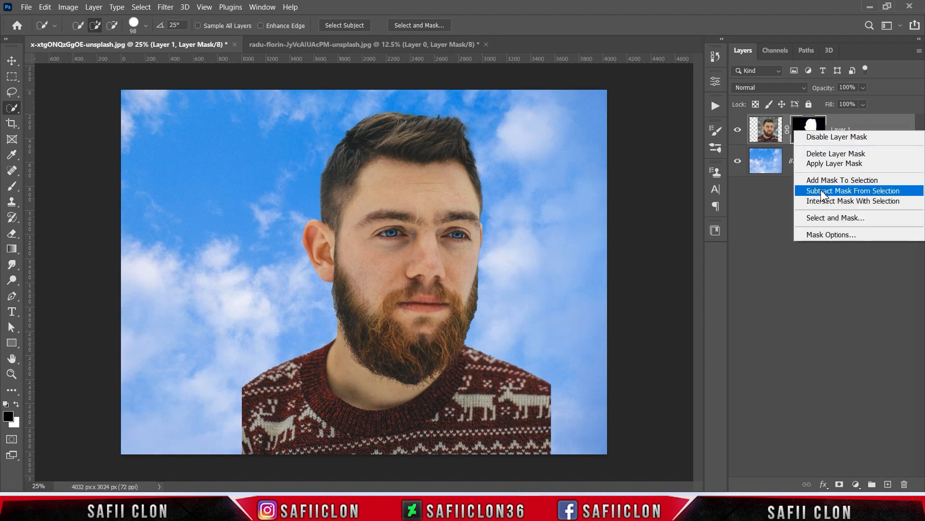
left_click(830, 216)
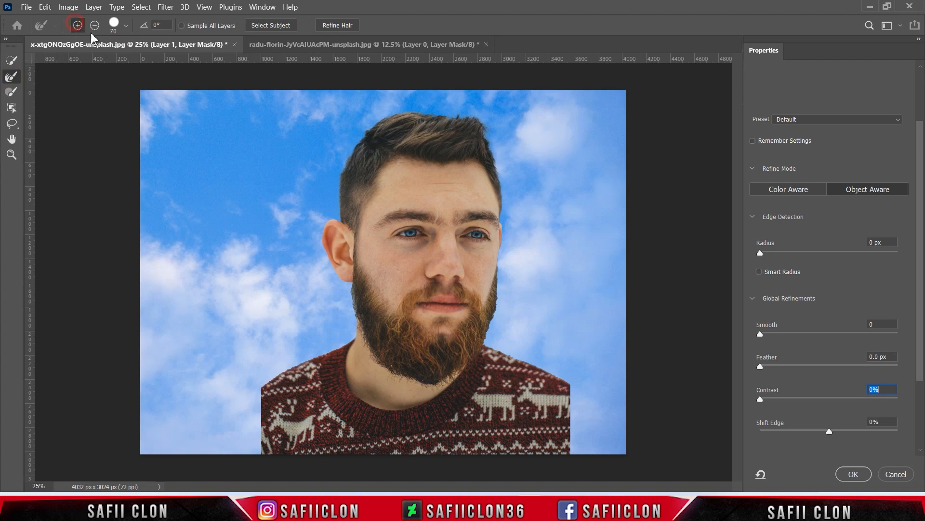
left_click(125, 26)
left_click_drag(99, 59, 91, 60)
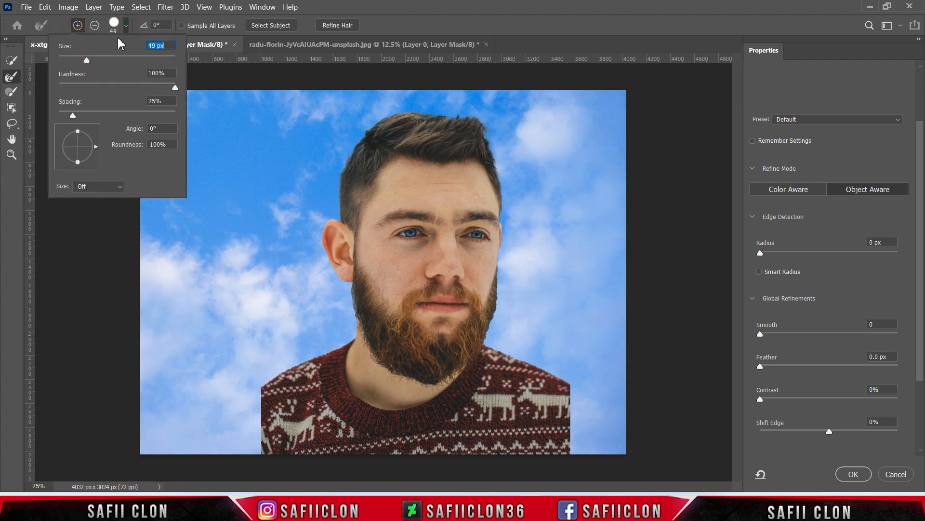
left_click(126, 25)
mouse_move(356, 311)
left_mouse_down()
mouse_move(353, 292)
mouse_move(358, 327)
left_mouse_up()
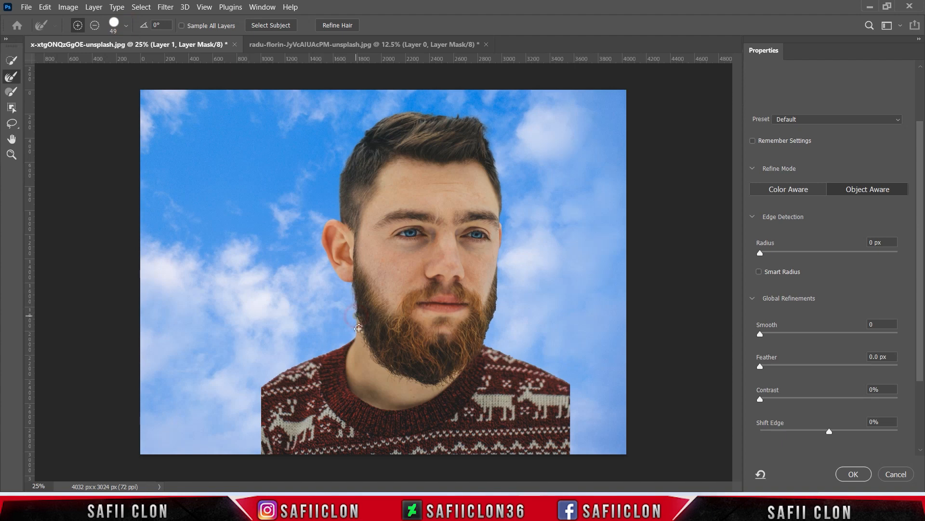
left_click_drag(496, 276, 495, 298)
Step: Set the mask's Shift Edge to -26%, apply the refinement and check the portrait layer by toggling its visibility
left_click_drag(918, 345, 921, 402)
left_click_drag(829, 354, 813, 355)
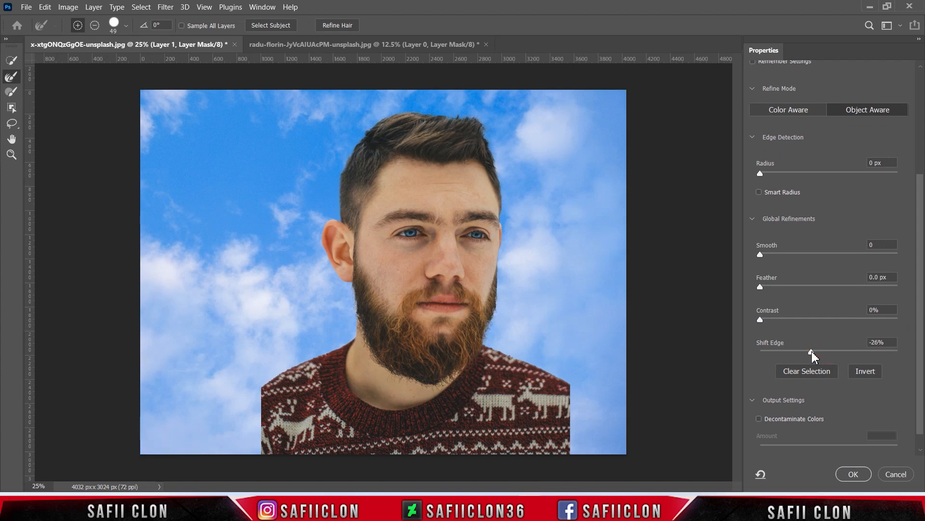
left_click(846, 474)
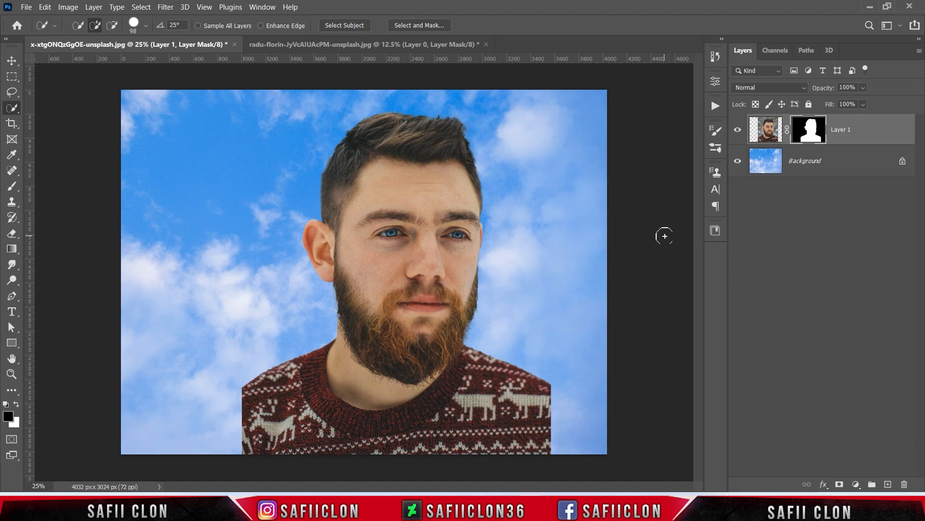
left_click(737, 131)
left_click(736, 131)
Step: Add a Black & White adjustment layer with default settings, clipped to the portrait layer
left_click(856, 486)
left_click(854, 392)
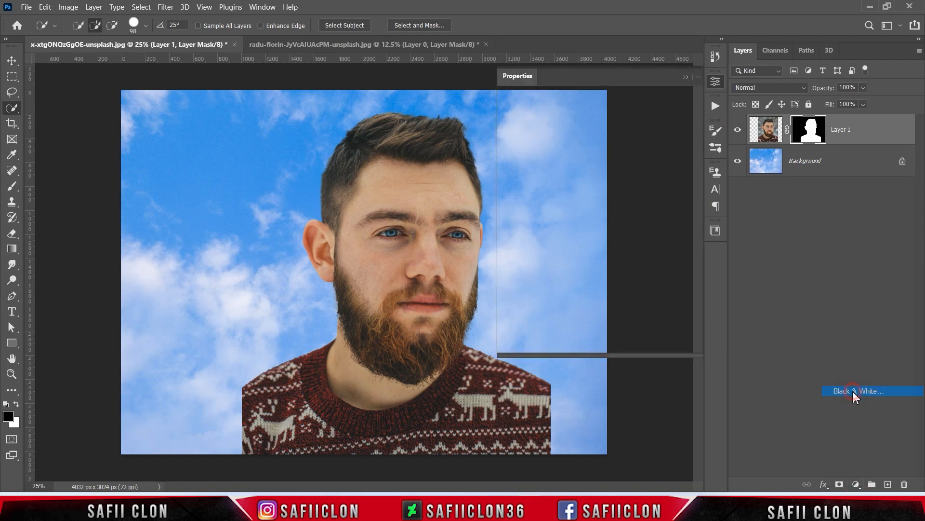
left_click(611, 345)
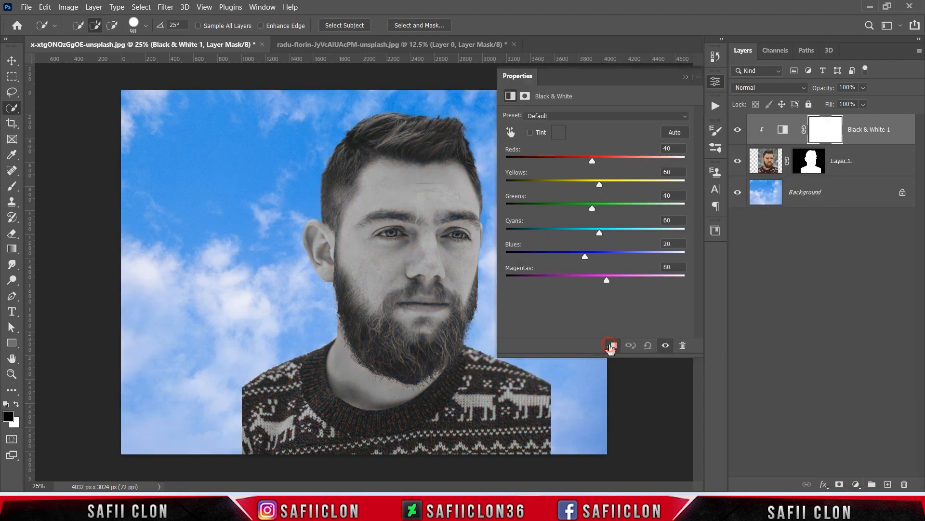
left_click(685, 77)
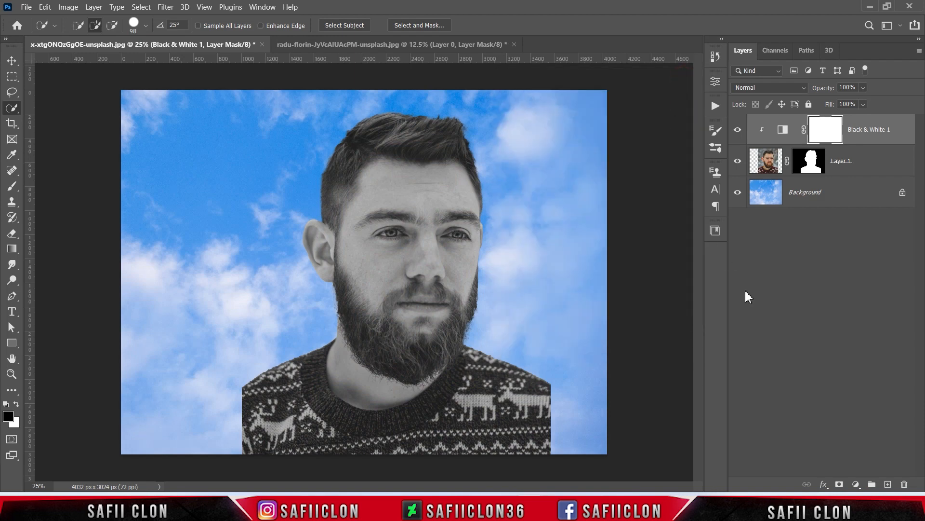
Step: Add an Invert adjustment layer clipped to the portrait so only the man turns negative
left_click(856, 484)
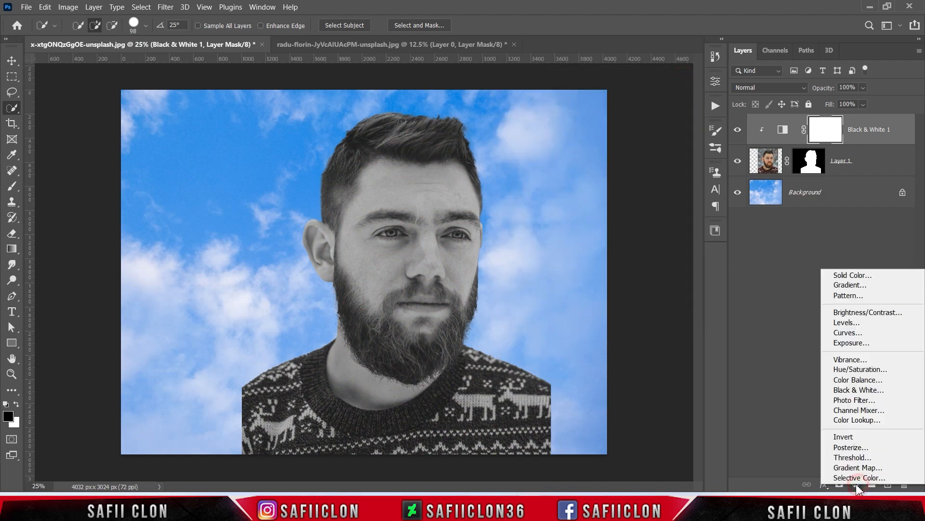
left_click(853, 437)
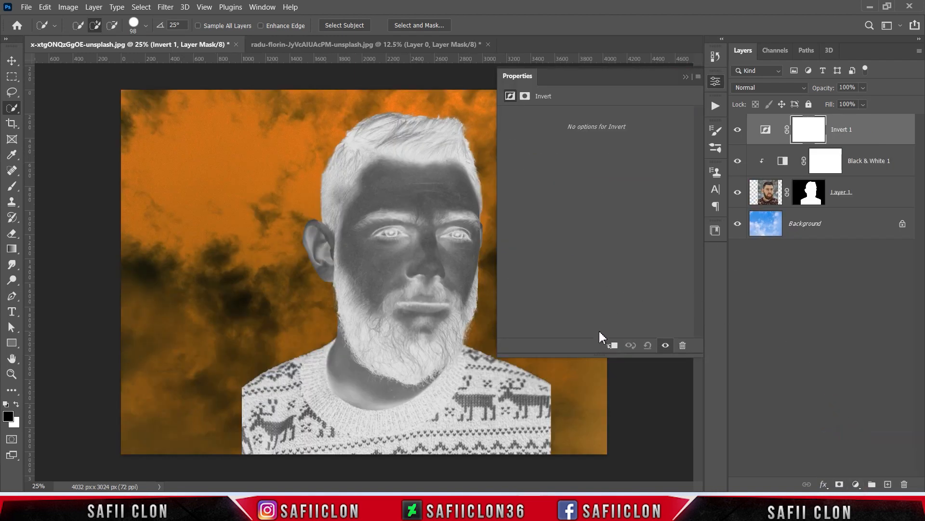
left_click(613, 346)
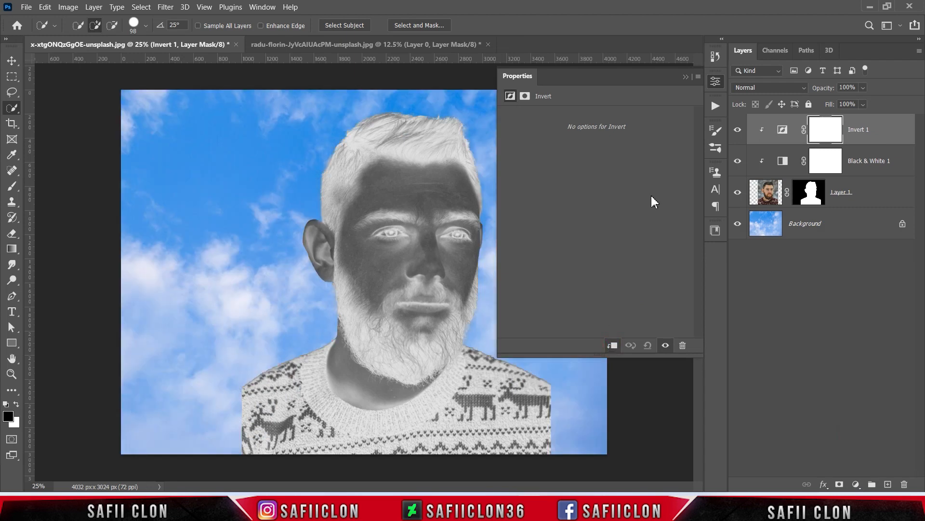
left_click(684, 77)
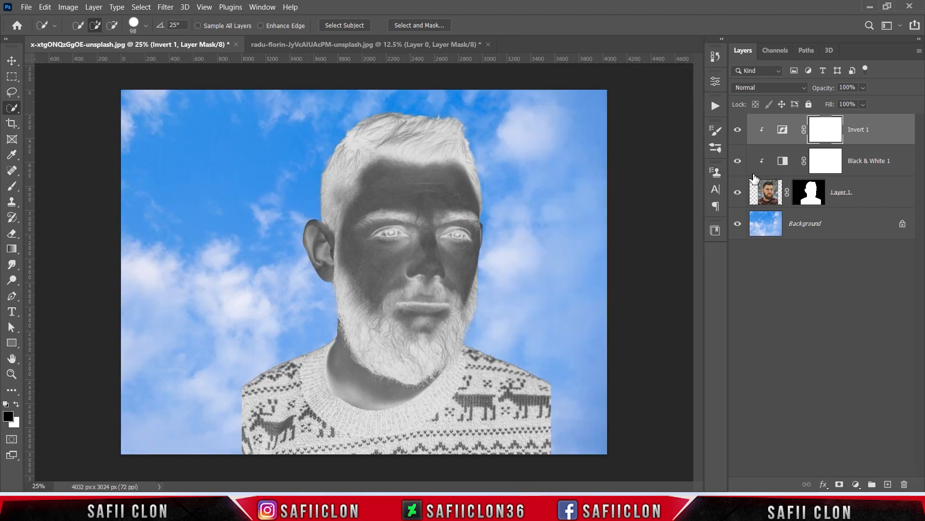
Step: Group the portrait and its two adjustment layers as MODEL and set the group's blend mode to Screen
left_click(880, 192, "shift")
right_click(878, 189)
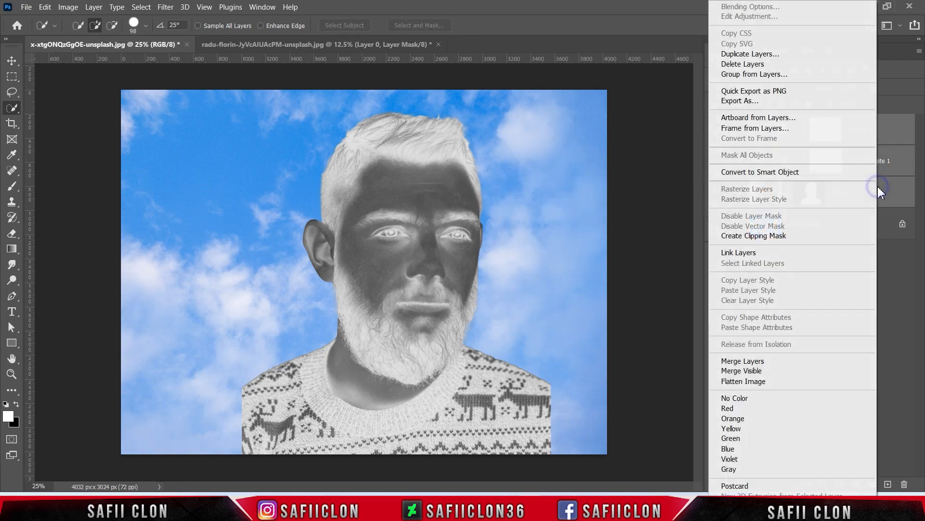
left_click(758, 76)
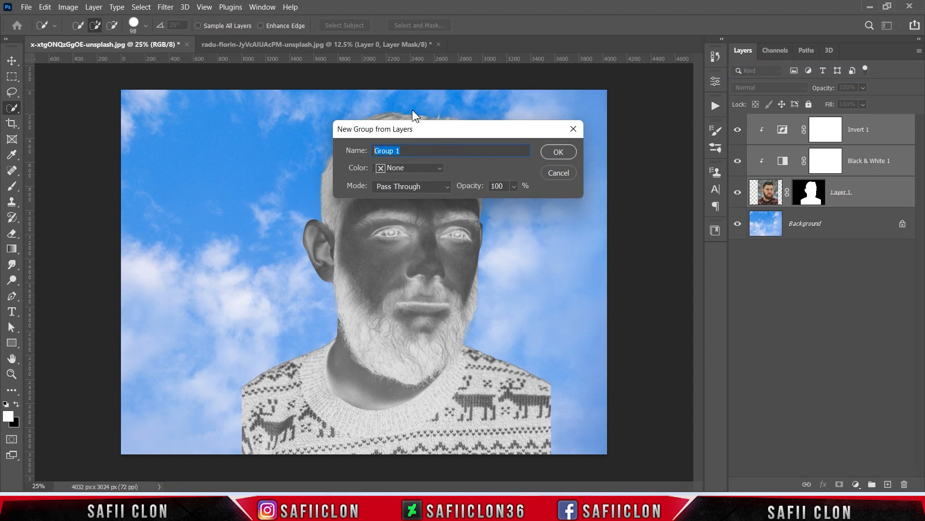
type("MODEL")
left_click(559, 151)
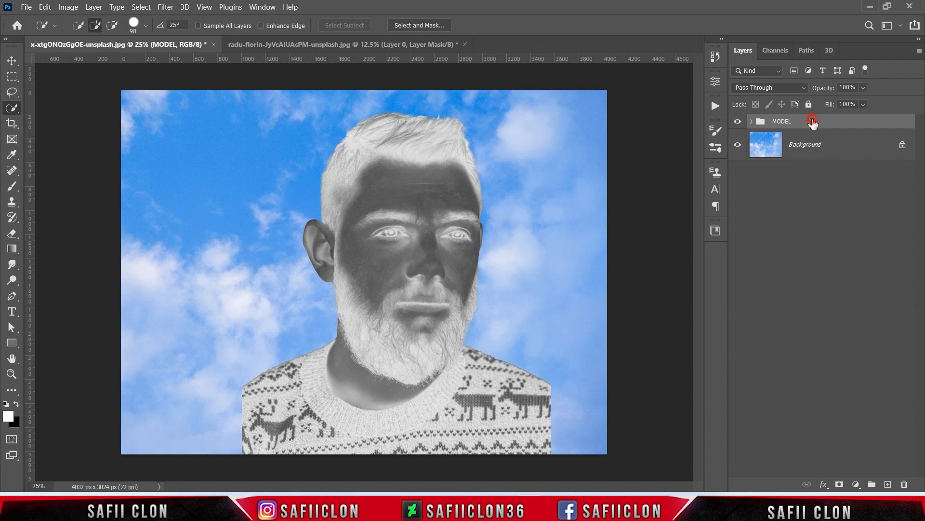
left_click(787, 88)
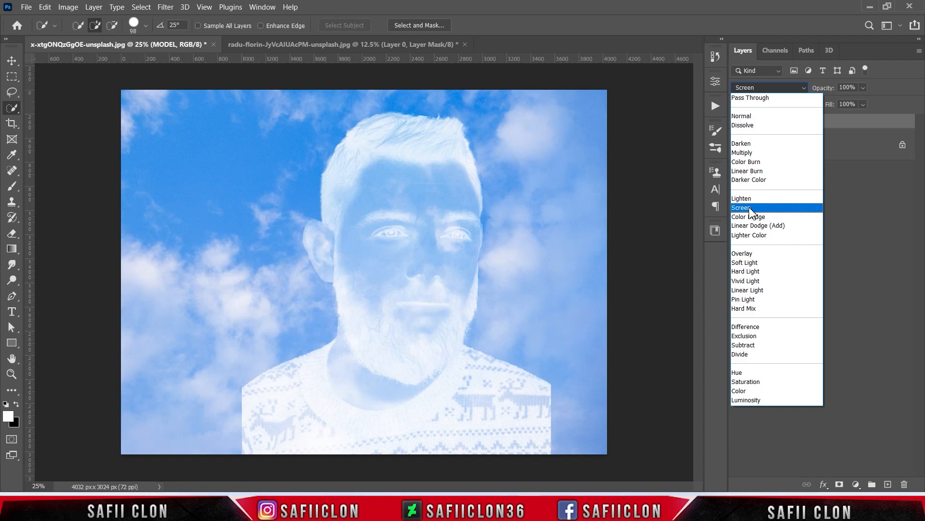
left_click(751, 208)
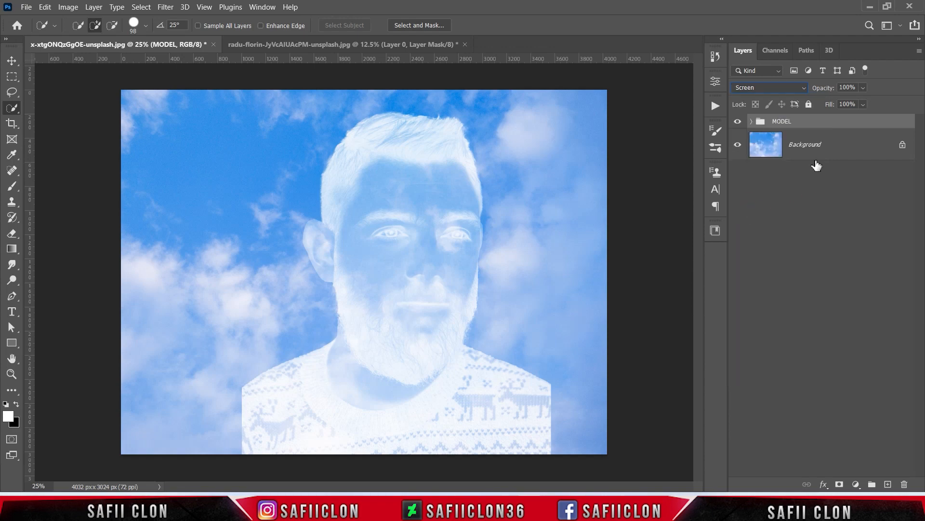
Step: Split the MODEL group's Blend If sliders for This Layer to 0/136 for the shadows and 160/255 for the highlights
right_click(822, 122)
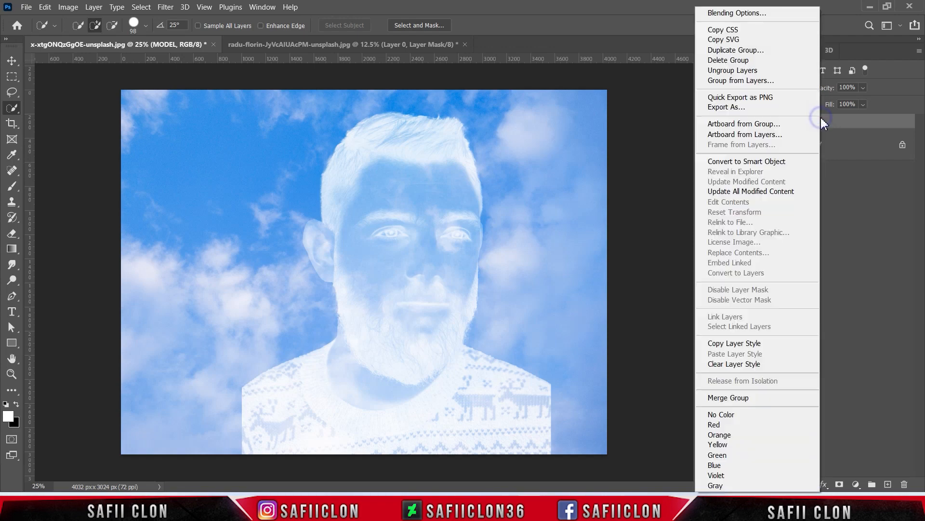
left_click(741, 16)
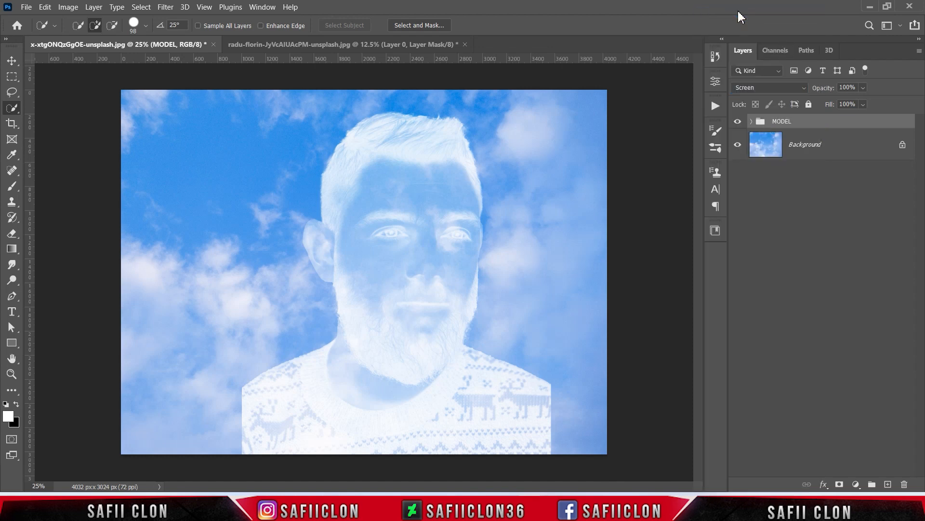
left_click_drag(637, 15, 700, 87)
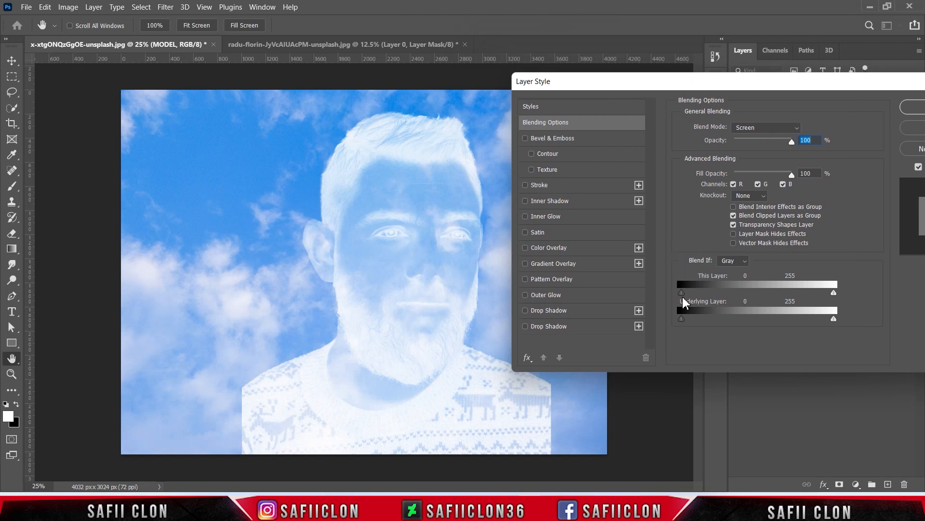
key("alt")
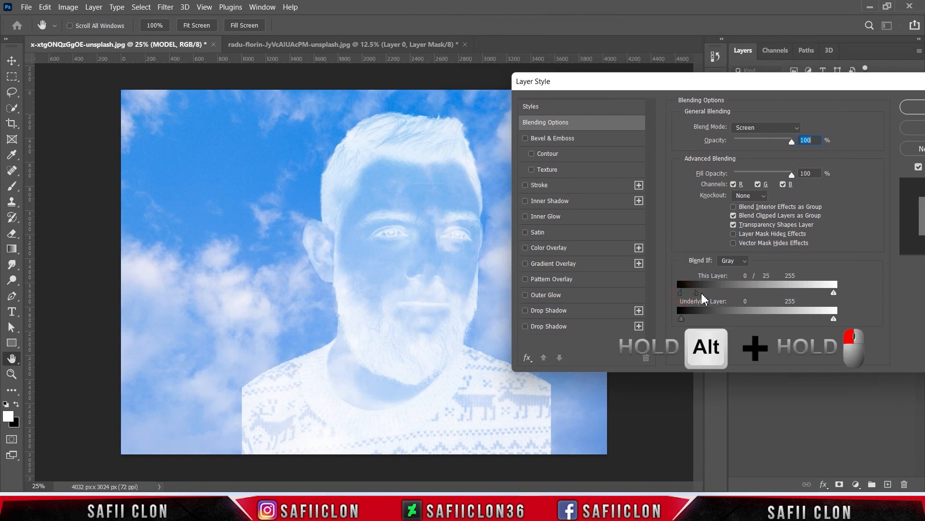
left_click_drag(735, 292, 756, 289)
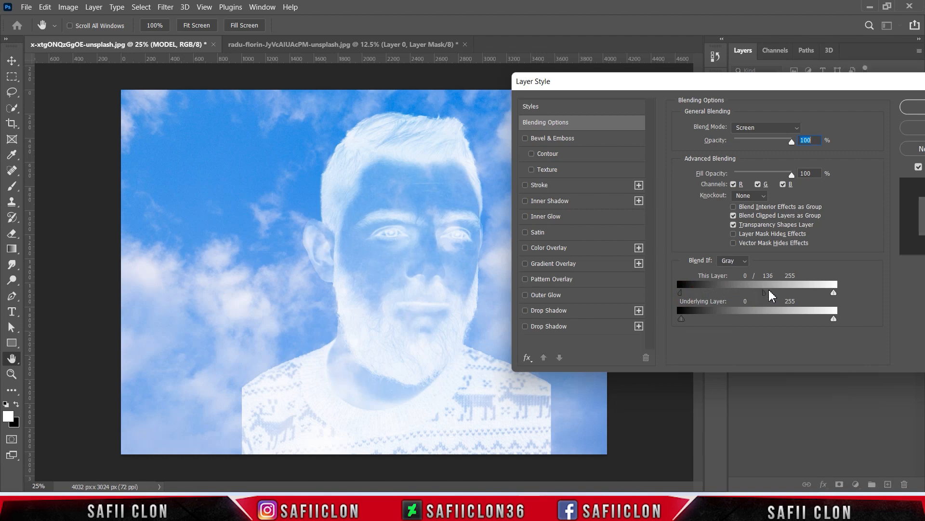
left_click_drag(833, 294, 784, 296)
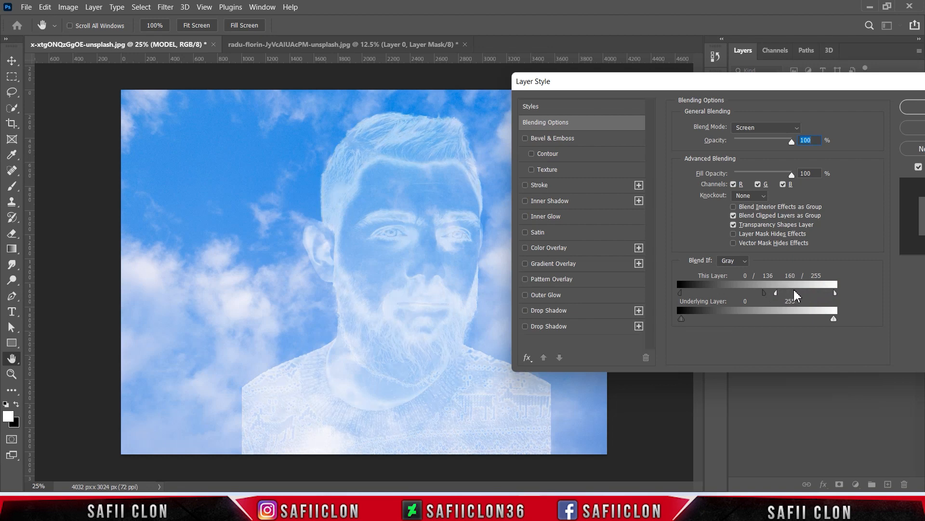
left_click_drag(859, 82, 742, 82)
left_click(818, 107)
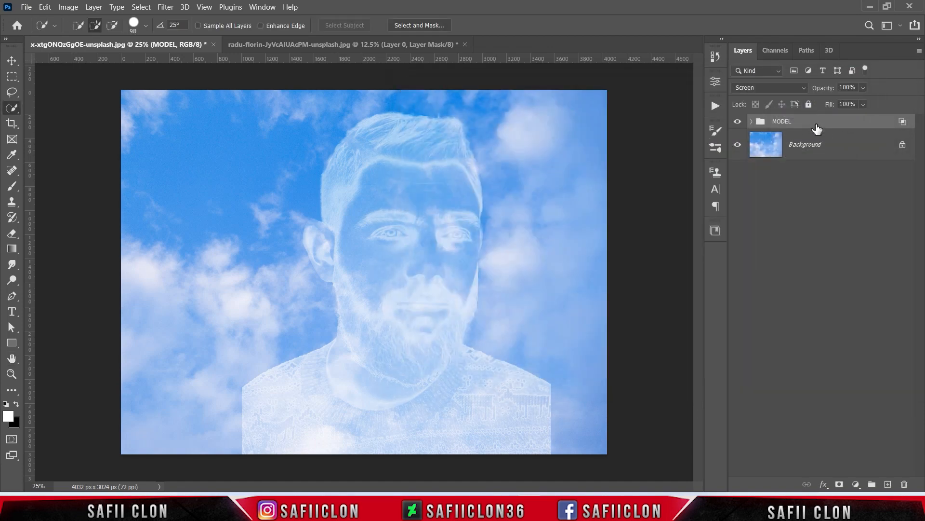
Step: Convert the MODEL group to a Smart Object
right_click(817, 128)
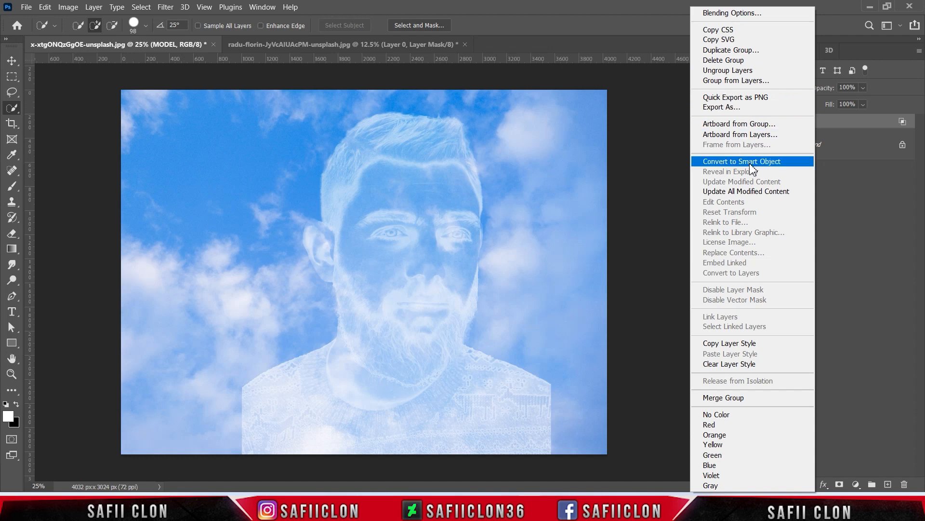
left_click(754, 163)
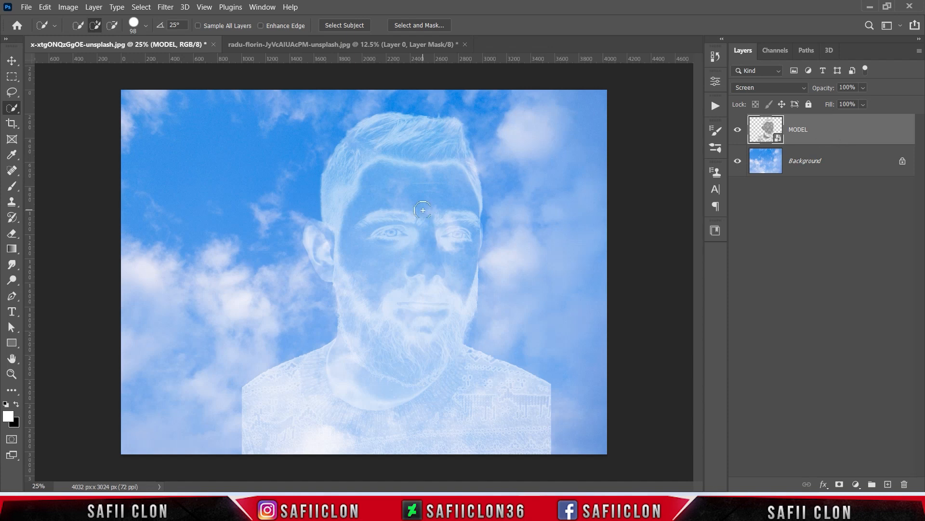
Step: Apply a Gaussian Blur smart filter with an 11.1-pixel radius to the MODEL layer
left_click(165, 7)
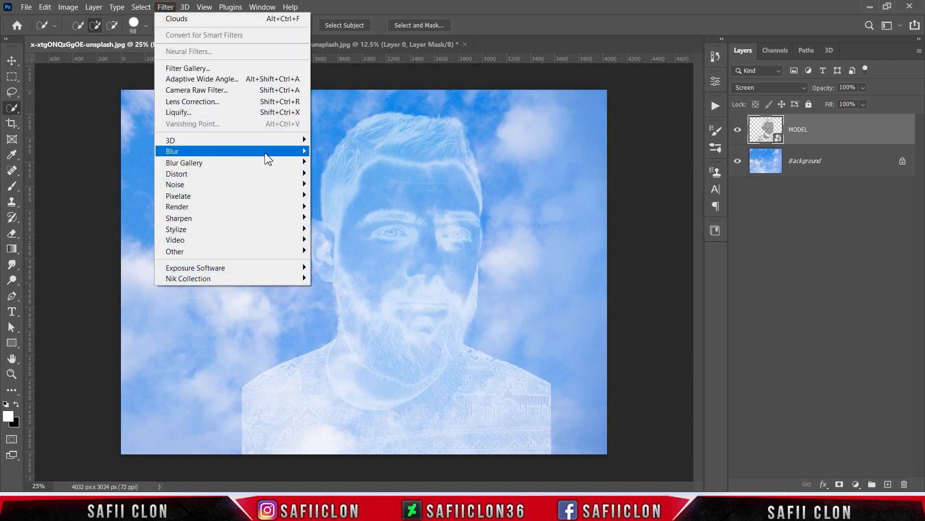
mouse_move(266, 153)
left_click(359, 197)
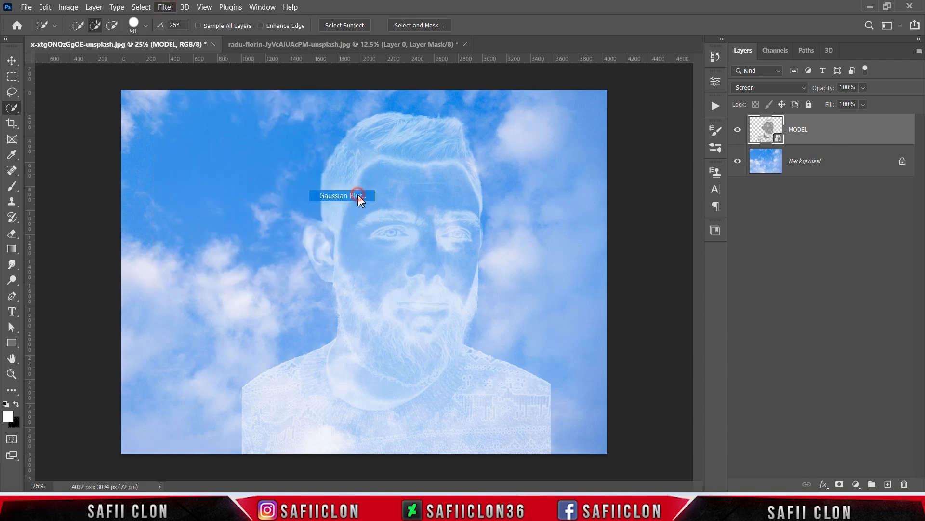
left_click_drag(530, 168, 593, 144)
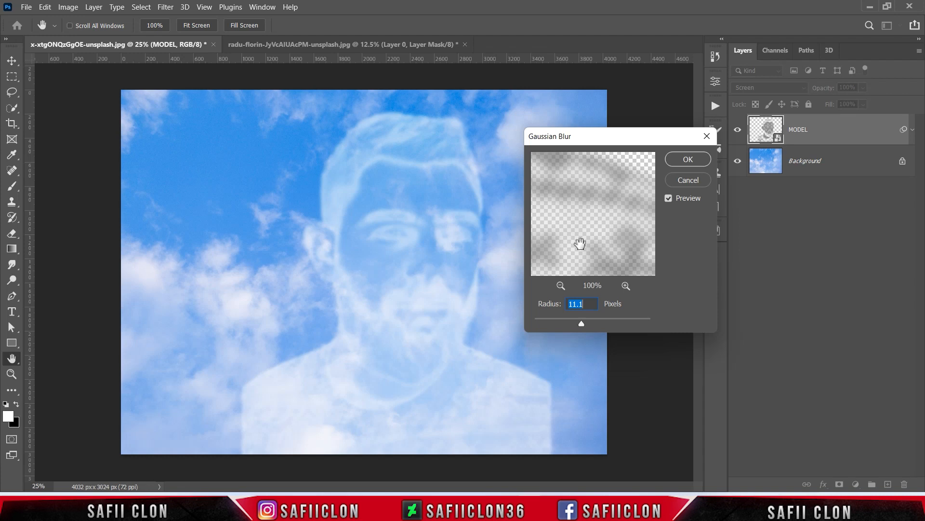
mouse_move(582, 323)
left_mouse_down()
mouse_move(614, 326)
mouse_move(589, 323)
left_mouse_up()
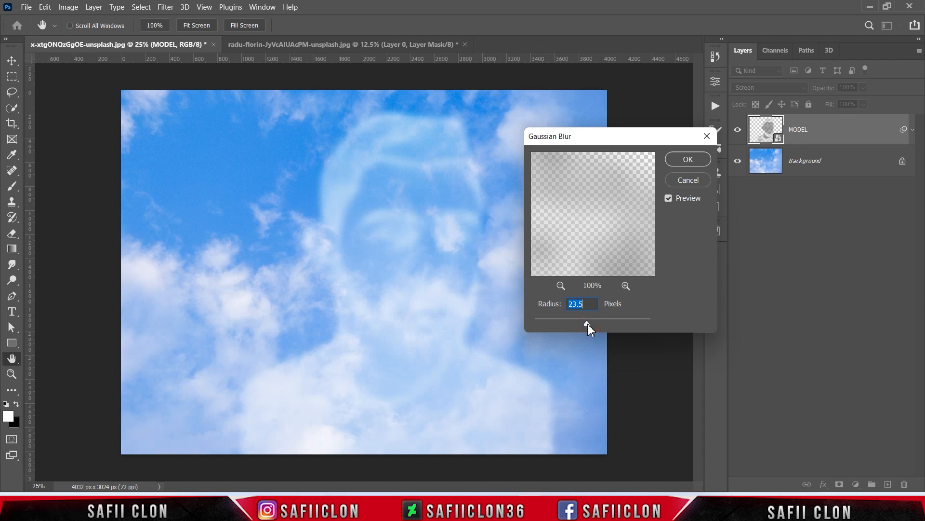
left_click_drag(588, 323, 578, 321)
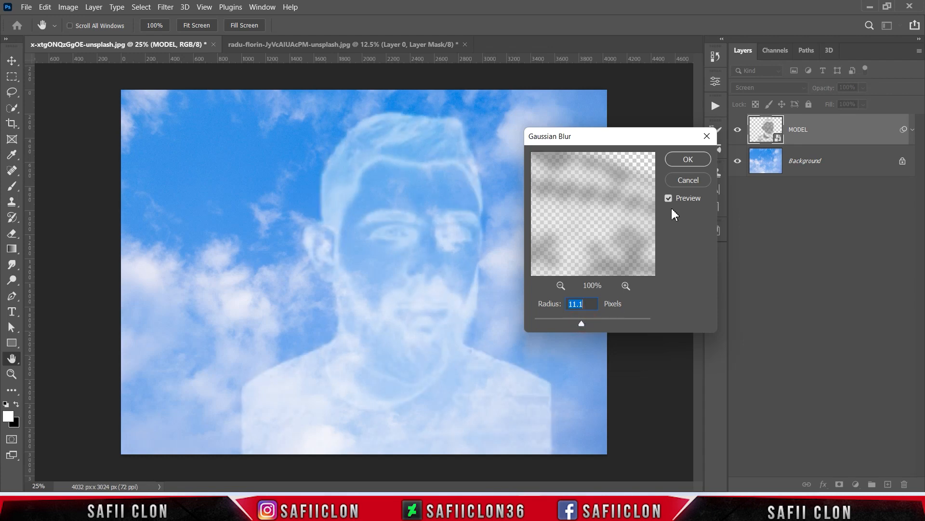
left_click(684, 159)
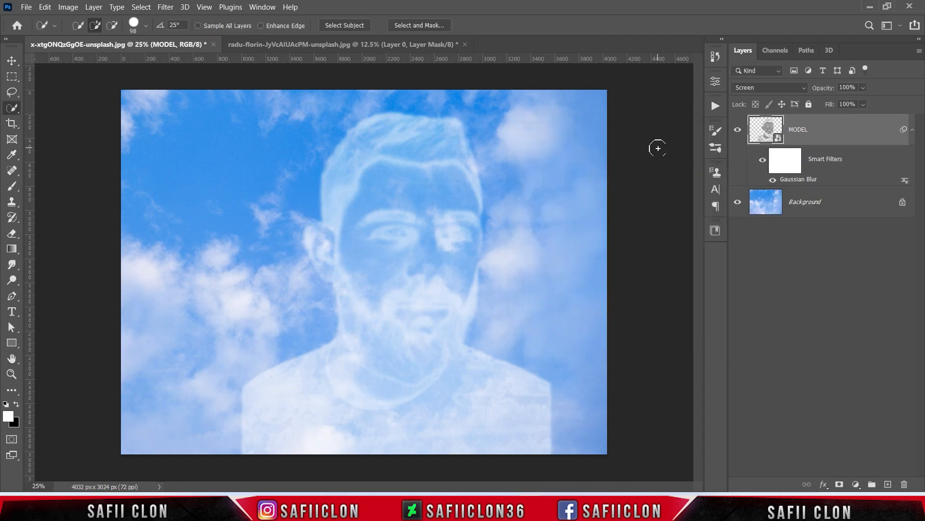
Step: Target the Smart Filters mask and set up a Soft Round brush with 0% hardness and 18% opacity
left_click(788, 160)
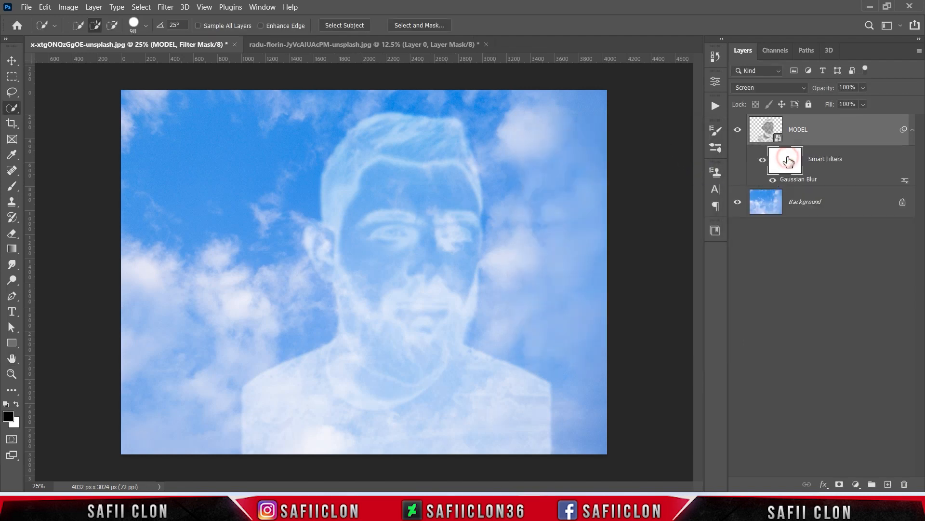
right_click(12, 186)
left_click(53, 185)
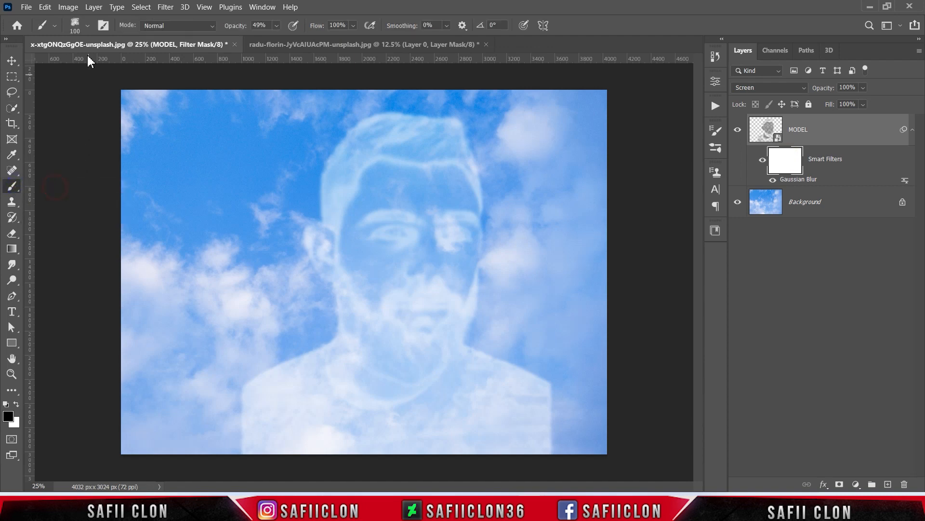
left_click(89, 26)
left_click(109, 180)
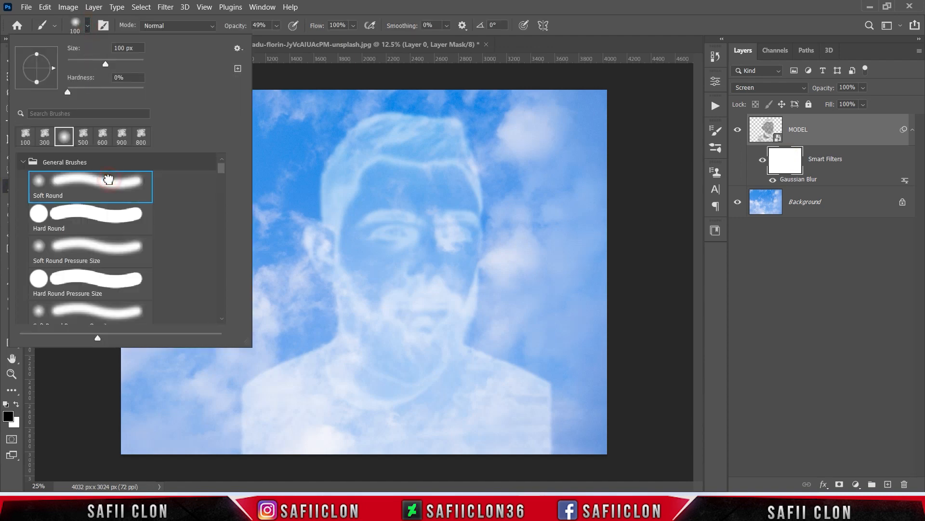
left_click_drag(106, 63, 103, 63)
left_click(88, 26)
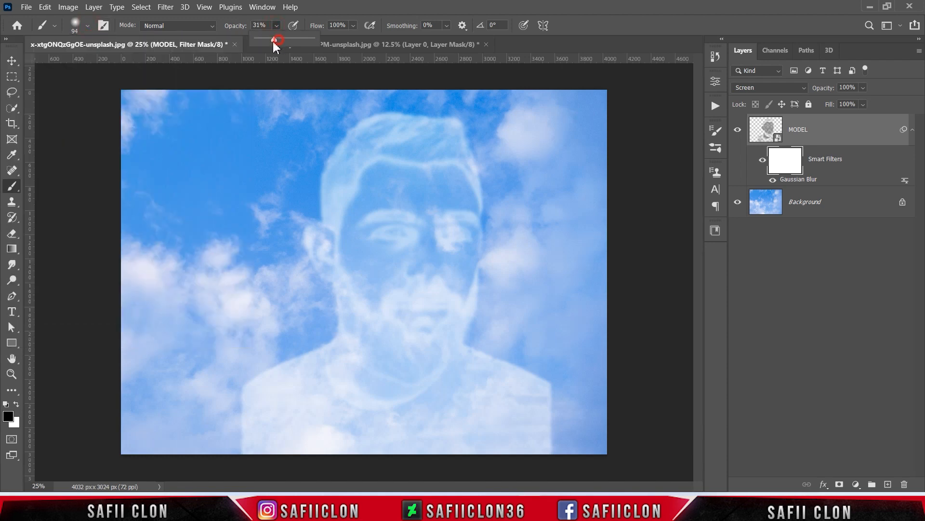
left_click(277, 27)
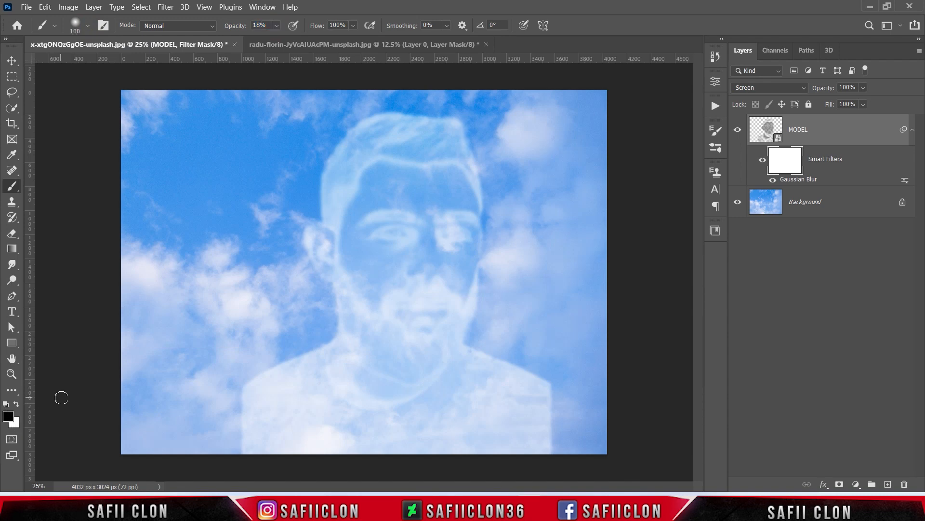
Step: Paint black on the filter mask over the eyes, nose, beard and hair with a roughly 400 px brush to restore sharpness, comparing the MODEL layer off and on
key("bracketright")
key("bracketright")
key("bracketright")
key("bracketright")
key("bracketright")
key("bracketright")
key("bracketright")
key("bracketright")
key("bracketright")
key("bracketright")
key("bracketright")
left_click(400, 232)
left_click(387, 231)
mouse_move(388, 230)
left_mouse_down()
mouse_move(434, 240)
mouse_move(454, 225)
mouse_move(432, 288)
mouse_move(405, 229)
mouse_move(426, 159)
mouse_move(390, 153)
mouse_move(383, 135)
mouse_move(343, 252)
mouse_move(371, 286)
mouse_move(386, 330)
mouse_move(429, 310)
mouse_move(401, 343)
mouse_move(444, 296)
mouse_move(463, 236)
mouse_move(427, 202)
mouse_move(446, 198)
mouse_move(454, 177)
mouse_move(442, 237)
mouse_move(341, 249)
mouse_move(357, 293)
mouse_move(334, 252)
mouse_move(352, 167)
mouse_move(441, 153)
mouse_move(421, 138)
mouse_move(456, 129)
mouse_move(416, 211)
mouse_move(390, 238)
mouse_move(438, 311)
mouse_move(411, 277)
mouse_move(411, 347)
mouse_move(367, 332)
mouse_move(430, 383)
mouse_move(455, 287)
mouse_move(418, 347)
mouse_move(430, 338)
mouse_move(397, 218)
mouse_move(396, 230)
mouse_move(439, 273)
left_mouse_up()
key("bracketleft")
key("bracketleft")
key("bracketleft")
key("bracketleft")
key("bracketright")
key("bracketright")
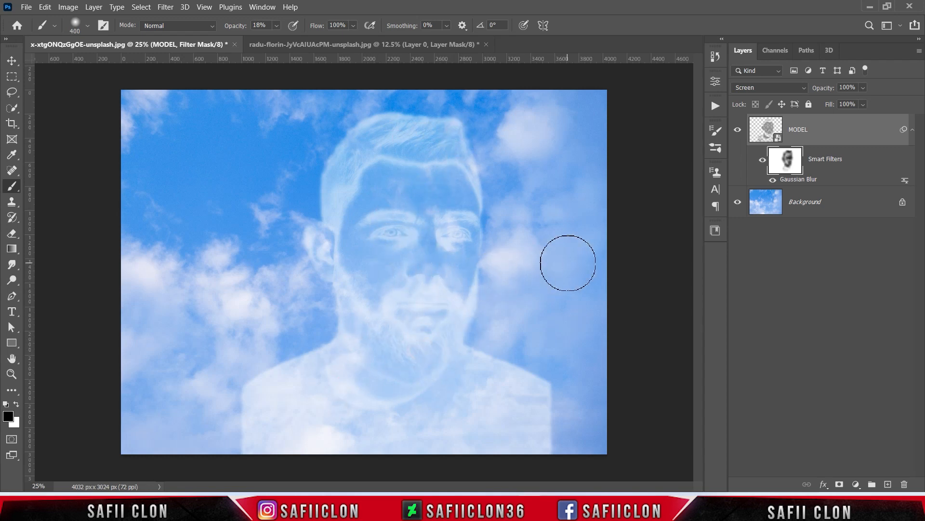
left_click(739, 130)
left_click(739, 130)
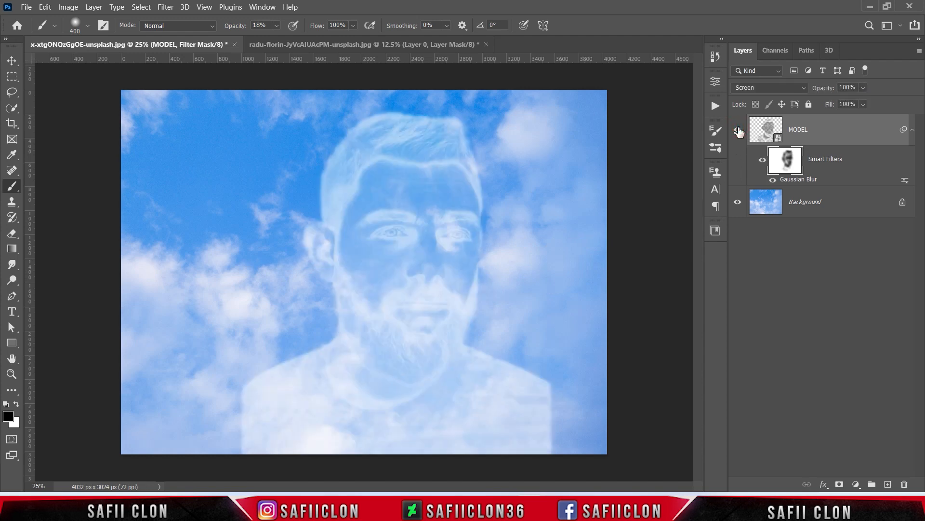
Step: Add a white layer mask to the MODEL layer and target it for painting
left_click(828, 129)
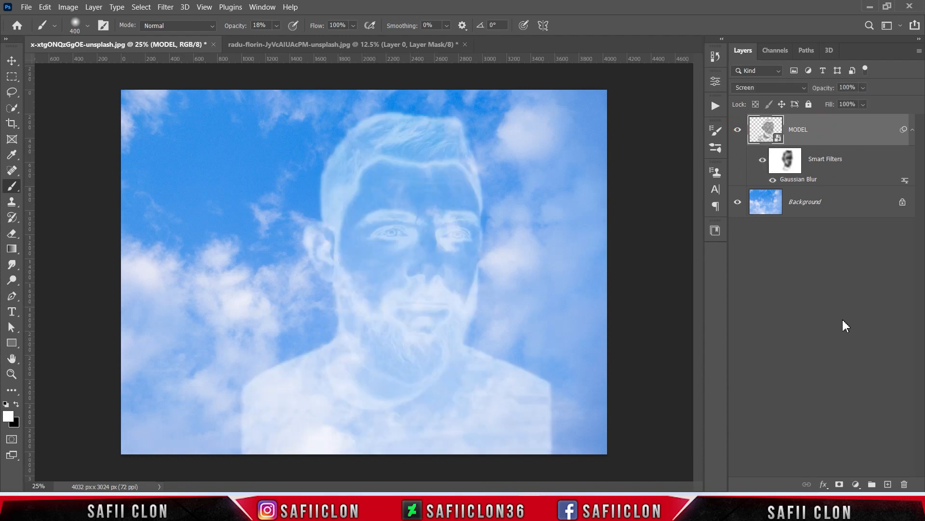
left_click(840, 485)
left_click(807, 132)
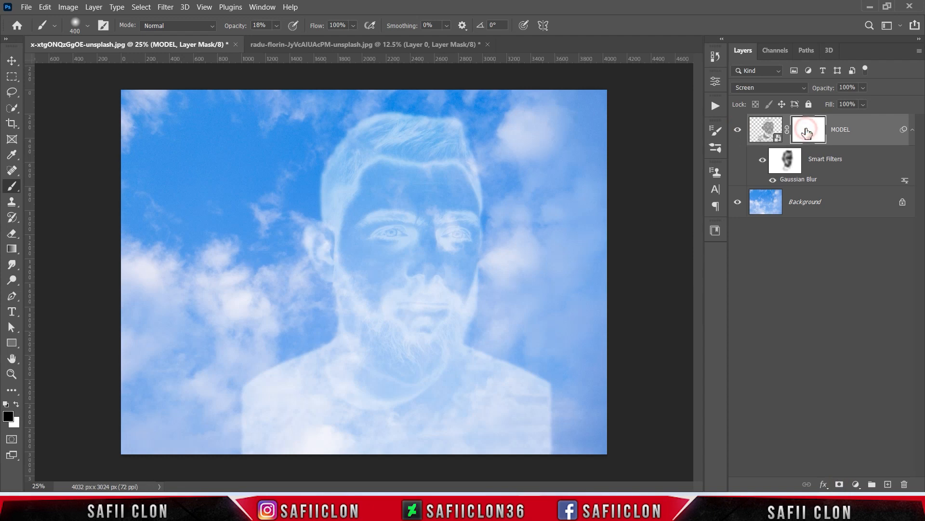
Step: Choose the CLOD 1 cloud brush at 250 px with 18% opacity and black as the painting color
right_click(12, 186)
left_click(41, 187)
left_click(87, 27)
left_click_drag(223, 176, 220, 198)
scroll(172, 206, "up", 1)
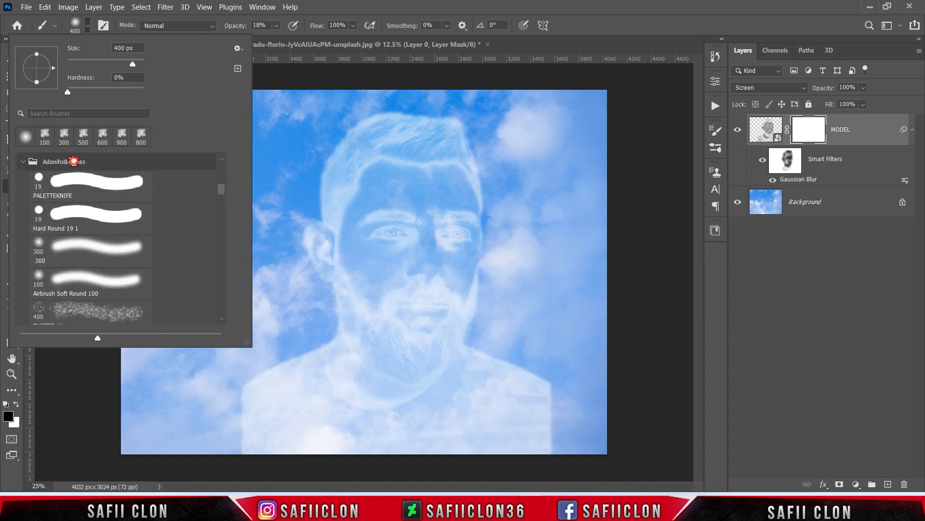
left_click(73, 161)
mouse_move(219, 195)
left_mouse_down()
mouse_move(224, 217)
mouse_move(222, 210)
left_mouse_up()
left_click(116, 200)
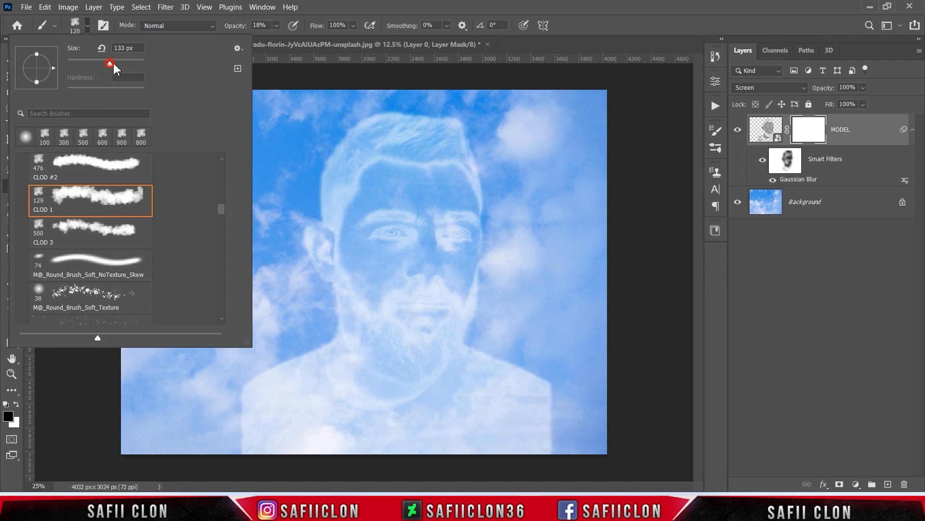
left_click(89, 28)
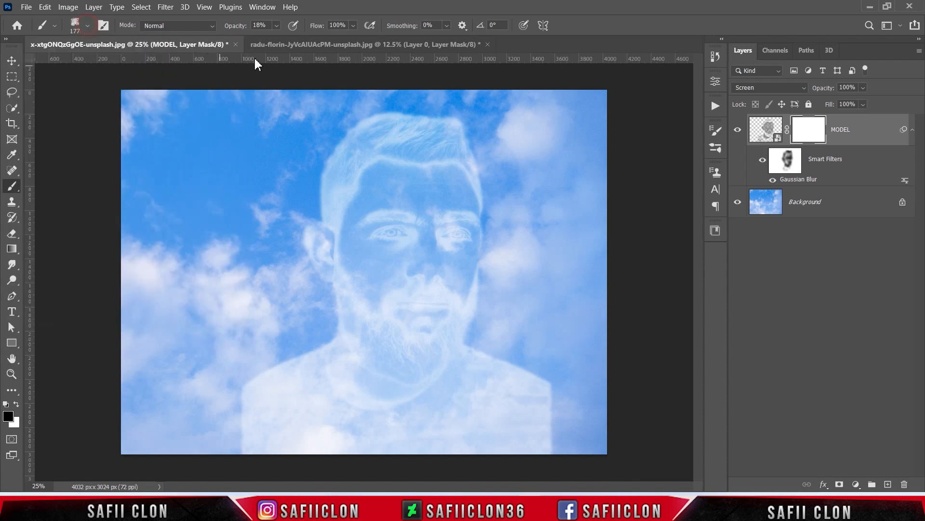
left_click(277, 25)
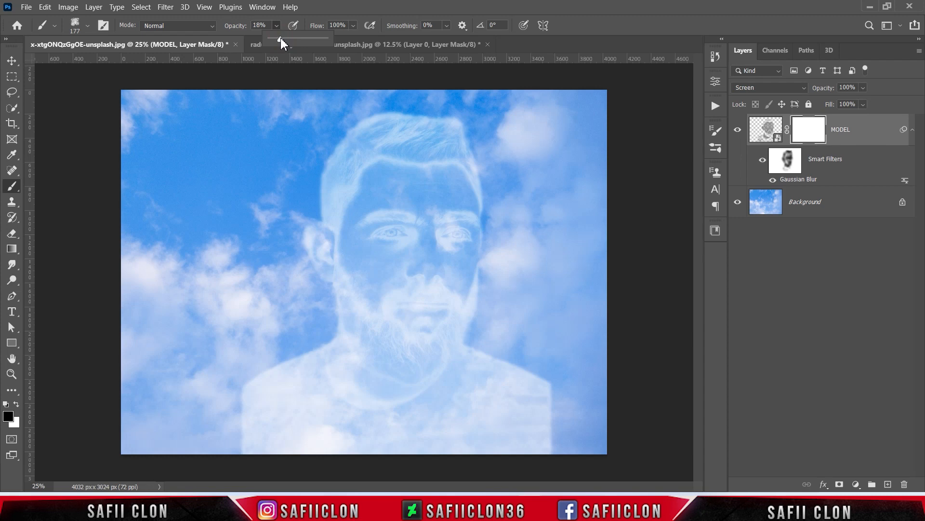
left_click(277, 25)
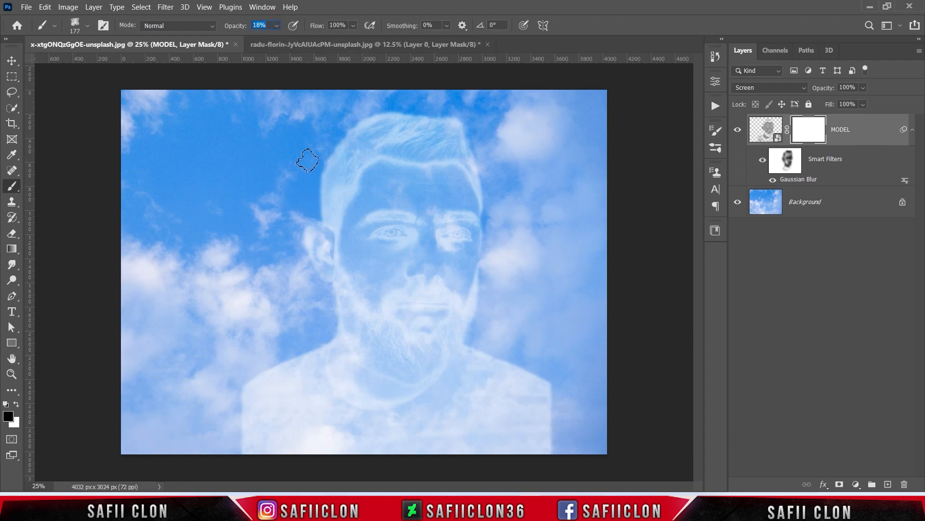
key("bracketright")
key("bracketright")
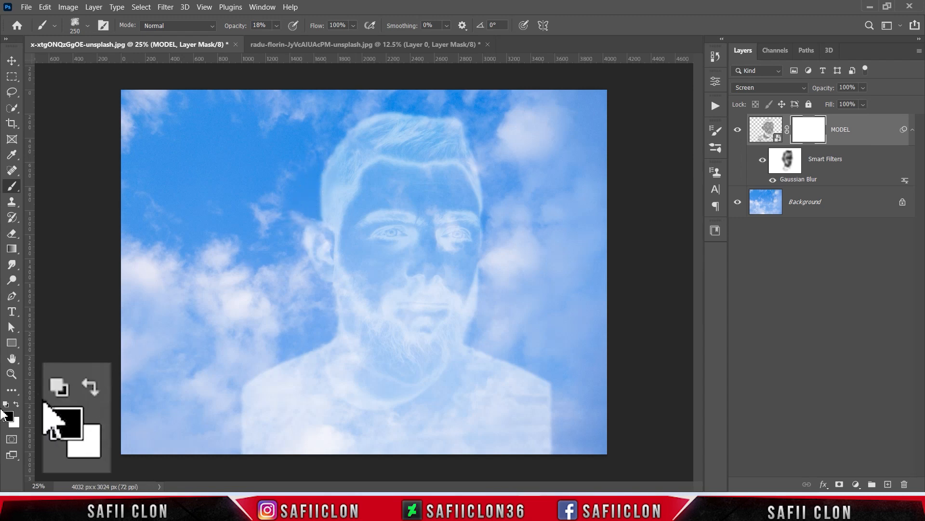
Step: Paint black on the MODEL layer mask along the outer edges of the hair, ear and face with the cloud brush
left_click(317, 180)
left_click(319, 169)
left_click(311, 184)
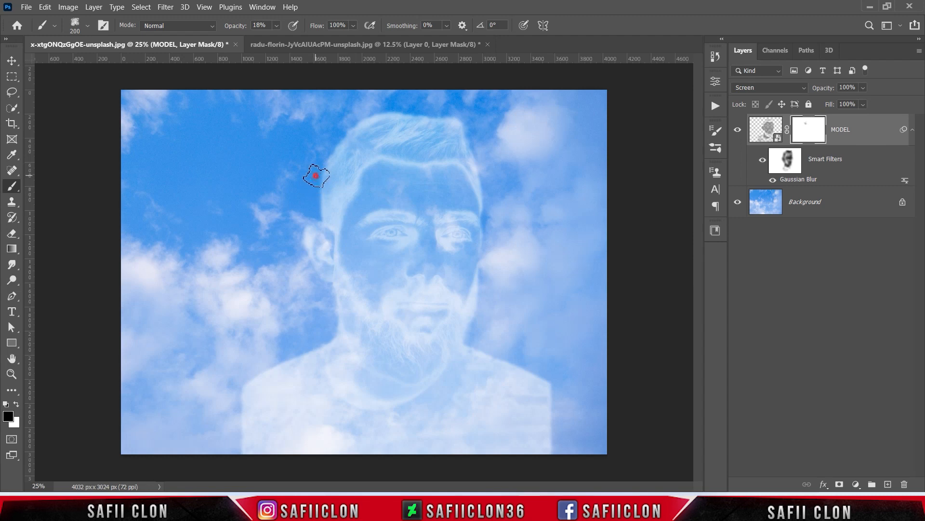
key("bracketright")
key("bracketleft")
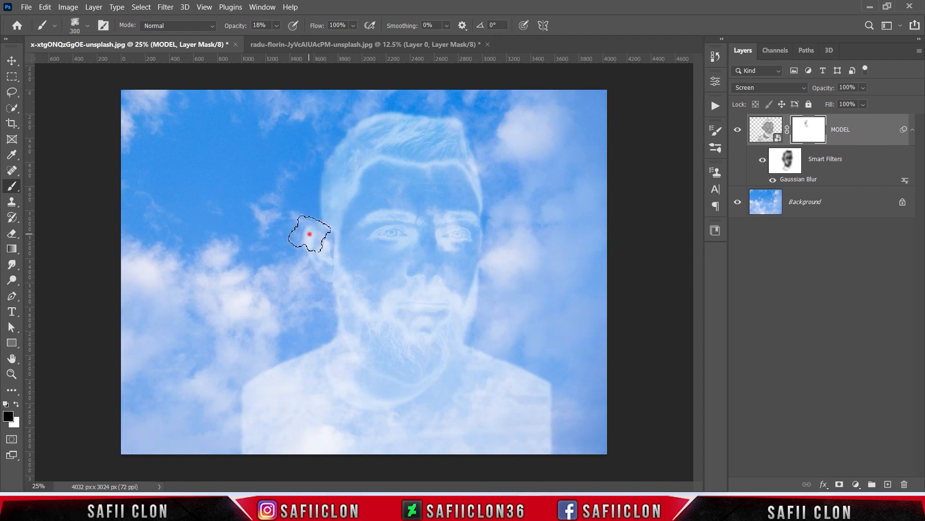
key("bracketleft")
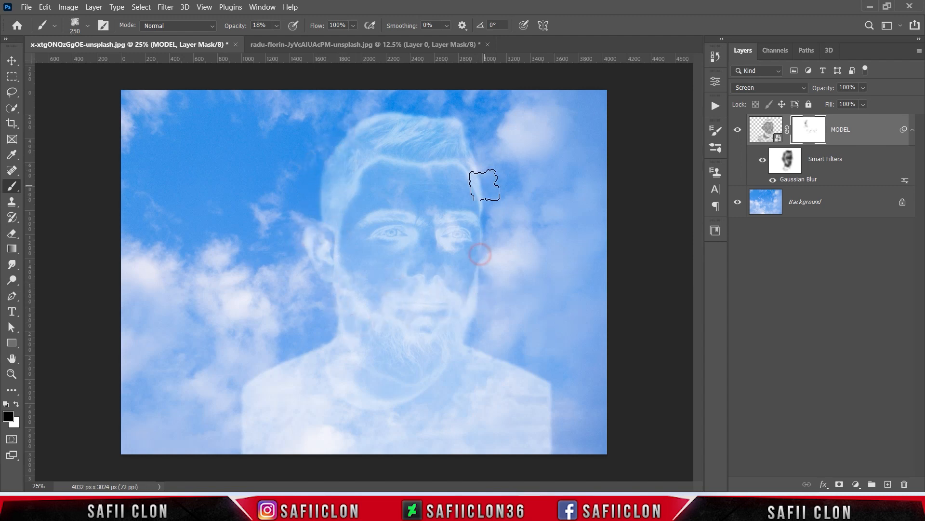
Step: Raise the brush opacity to 26% and then 48% while masking the outer edge of the shoulder on the image's left side
left_click(277, 25)
left_click(285, 42)
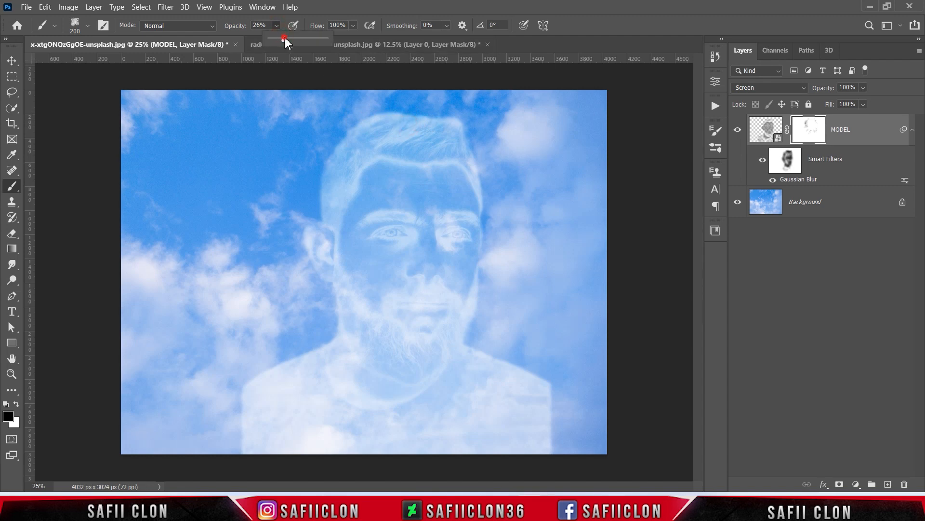
key("bracketright")
left_click(250, 393)
left_click(235, 389)
left_click(277, 25)
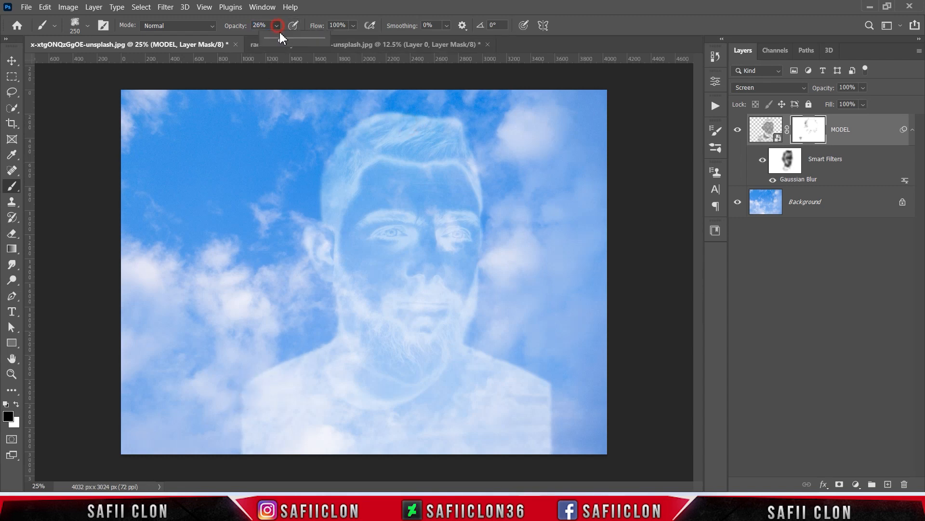
left_click(244, 403)
left_click(283, 447)
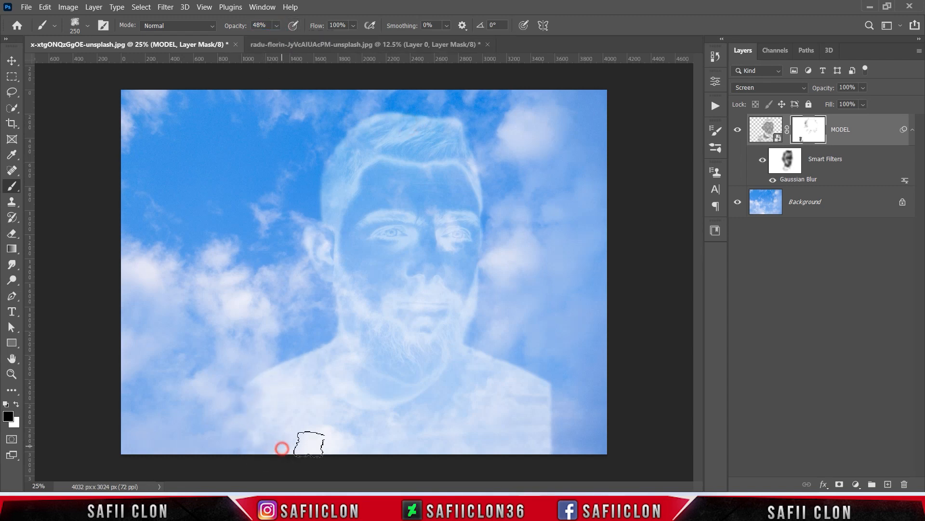
Step: Mask the lower chest and the shoulder edge on the image's right side with the cloud brush at 48% opacity
left_click(466, 432)
left_click(554, 408)
left_click(554, 407)
left_click(549, 447)
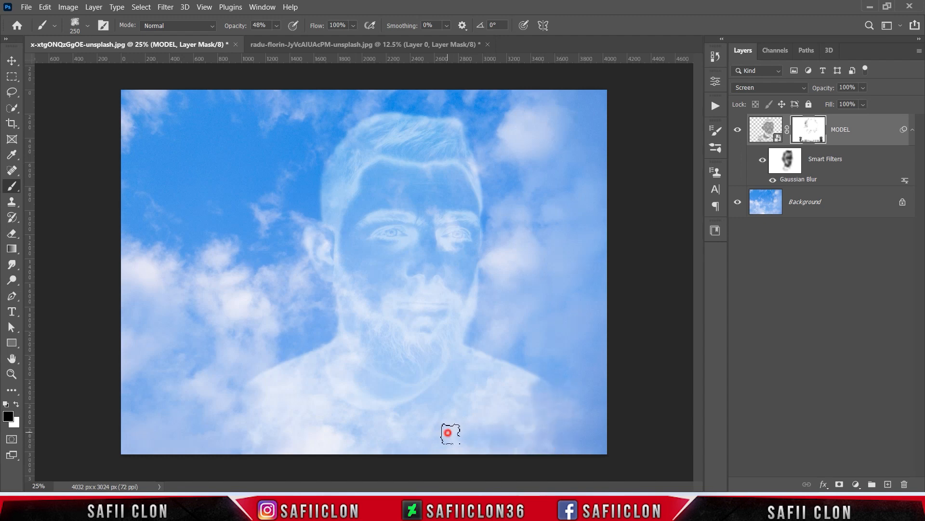
left_click(506, 359)
left_click(490, 347)
left_click(525, 413)
Step: Enlarge the cloud brush to at least 800 px and fade the sweater area below the right-hand shoulder
key("]")
key("]")
key("]")
key("]")
key("]")
left_click(496, 409)
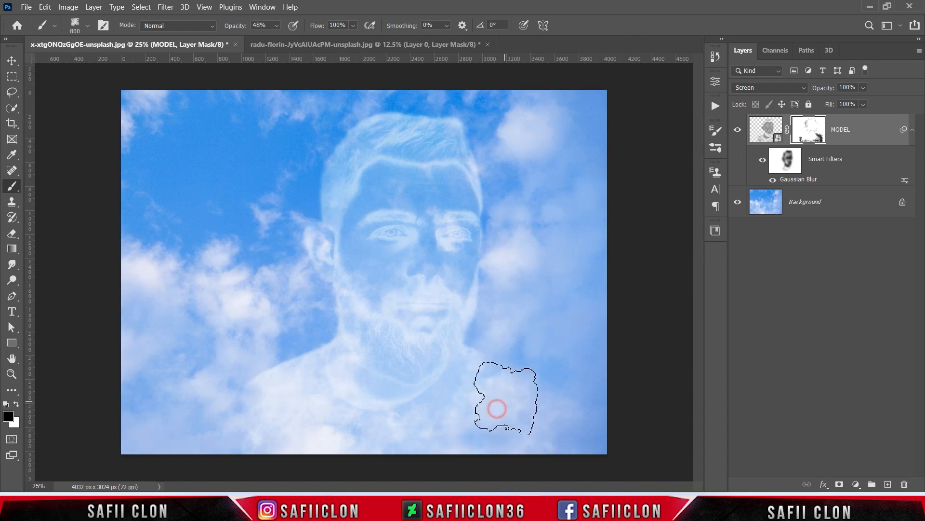
key("]")
key("]")
left_click(491, 388)
Step: Fade the rest of the sweater and the left-hand shoulder into the clouds with a smaller cloud brush
key("[")
key("[")
key("[")
left_click(424, 440)
left_click(290, 344)
key("[")
key("[")
left_click(246, 374)
left_click(294, 425)
left_click(293, 355)
left_click(361, 412)
left_click(285, 392)
left_click(473, 344)
Step: Soften the right-hand jaw and cheek edge on the layer mask with a 150 px cloud brush
key("[")
key("[")
key("[")
left_click(477, 300)
left_click(480, 319)
left_click(483, 279)
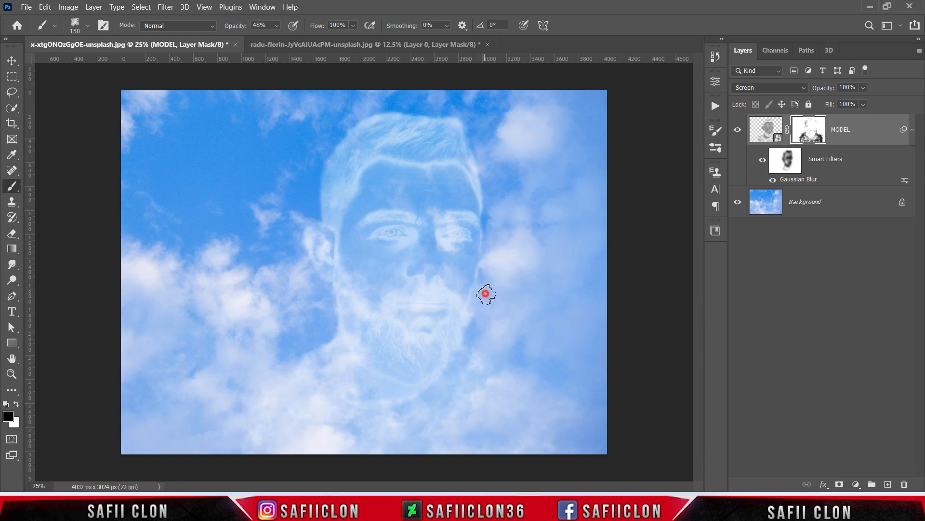
Step: Lower the brush opacity to 14% and lightly mask the top and sides of the hair
key("bracketright")
key("bracketright")
key("bracketright")
left_click(275, 26)
key("bracketleft")
left_click(434, 145)
left_click(455, 117)
left_click(371, 119)
key("bracketleft")
key("bracketleft")
key("bracketleft")
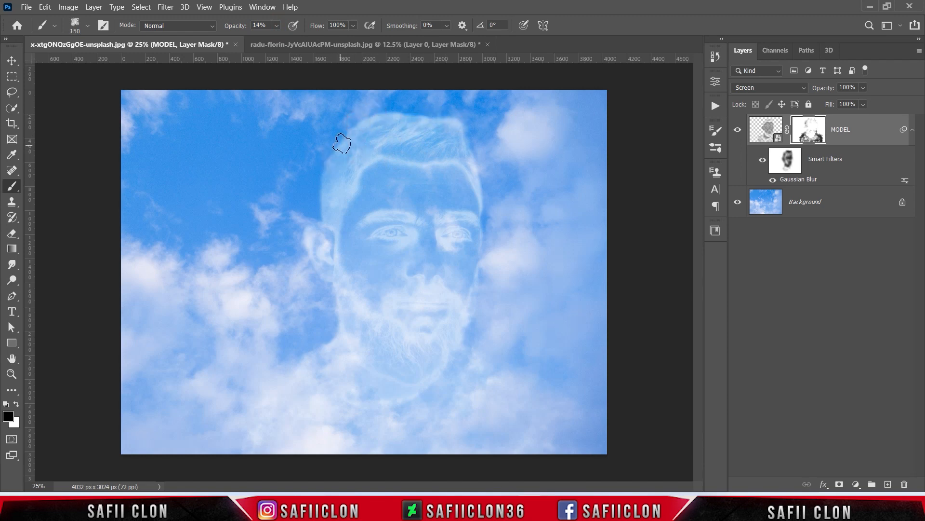
left_click_drag(368, 120, 374, 112)
mouse_move(477, 190)
left_mouse_down()
mouse_move(488, 206)
mouse_move(481, 178)
left_mouse_up()
Step: Set the brush opacity to 24% and mask the face edges and parts of the face, comparing the MODEL layer off and on
left_click_drag(276, 26, 282, 34)
left_click(322, 205)
mouse_move(319, 201)
left_mouse_down()
mouse_move(321, 180)
mouse_move(318, 205)
left_mouse_up()
mouse_move(486, 190)
left_mouse_down()
mouse_move(484, 211)
mouse_move(475, 173)
mouse_move(423, 162)
mouse_move(444, 150)
mouse_move(387, 153)
mouse_move(364, 174)
mouse_move(362, 220)
left_mouse_up()
key("]")
mouse_move(403, 242)
left_mouse_down()
mouse_move(419, 229)
mouse_move(460, 281)
mouse_move(435, 290)
left_mouse_up()
left_click(352, 279)
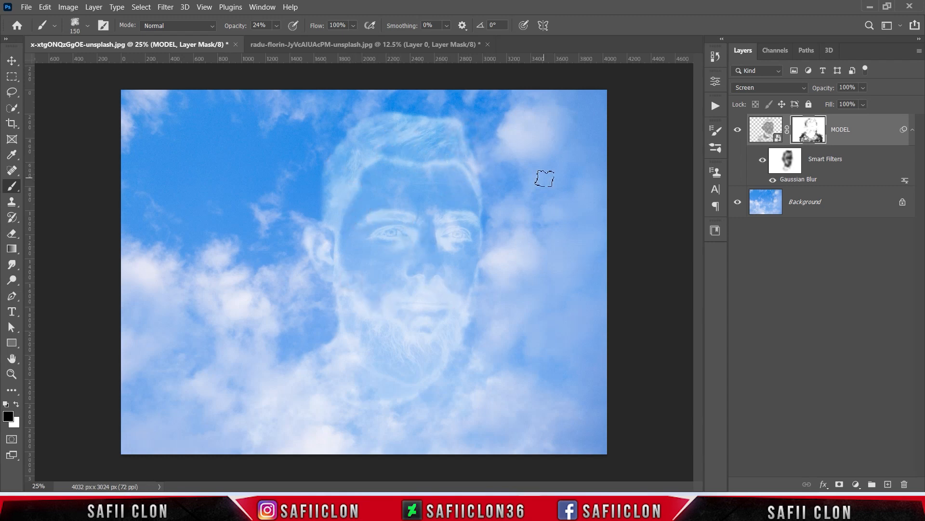
left_click(740, 133)
left_click(740, 134)
left_click(740, 134)
left_click(740, 134)
Step: Enlarge the cloud brush and mask the remaining traces of the right-hand shoulder
key("bracketright")
key("bracketright")
key("bracketright")
key("bracketright")
left_click(521, 376)
left_click(529, 375)
left_click(548, 382)
left_click(533, 372)
left_click(514, 362)
left_click(555, 390)
Step: Reduce the cloud brush to 175 px and clean up the lower-right sweater edge and the left-hand shoulder line on the mask
key("bracketleft")
key("bracketleft")
key("bracketleft")
key("bracketleft")
left_click(582, 410)
left_click(564, 426)
left_click(568, 423)
left_click(542, 388)
left_click(519, 359)
left_click(295, 352)
left_click(274, 366)
left_click(286, 361)
left_click(267, 368)
Step: Add a Selective Color adjustment layer above the MODEL layer and clip it to that layer
left_click(856, 484)
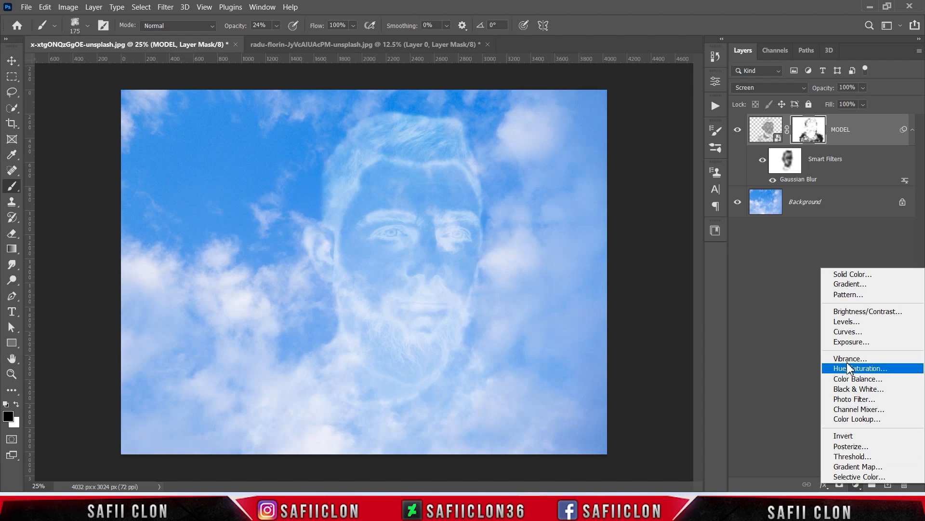
left_click(859, 477)
left_click(614, 346)
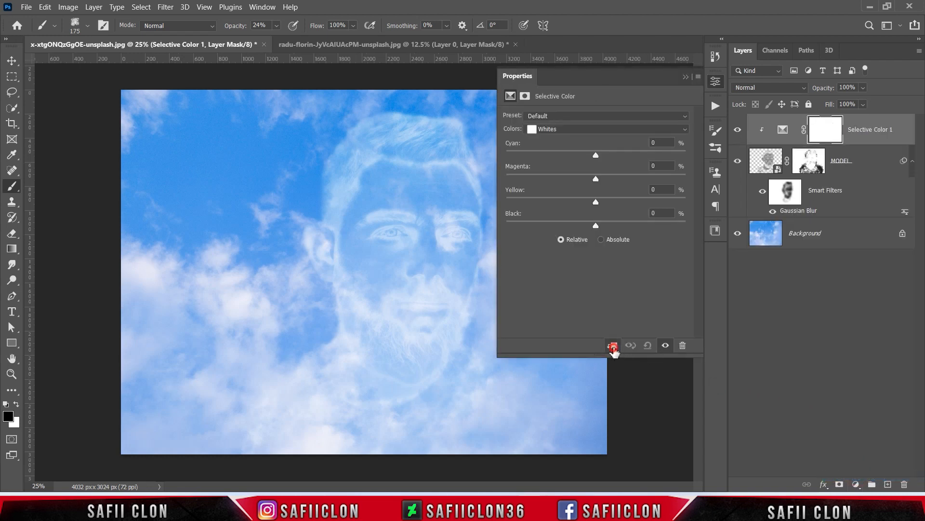
Step: Lower Cyan and adjust Black for the Whites in the Selective Color layer, and check the layer's effect on the face
left_click(567, 129)
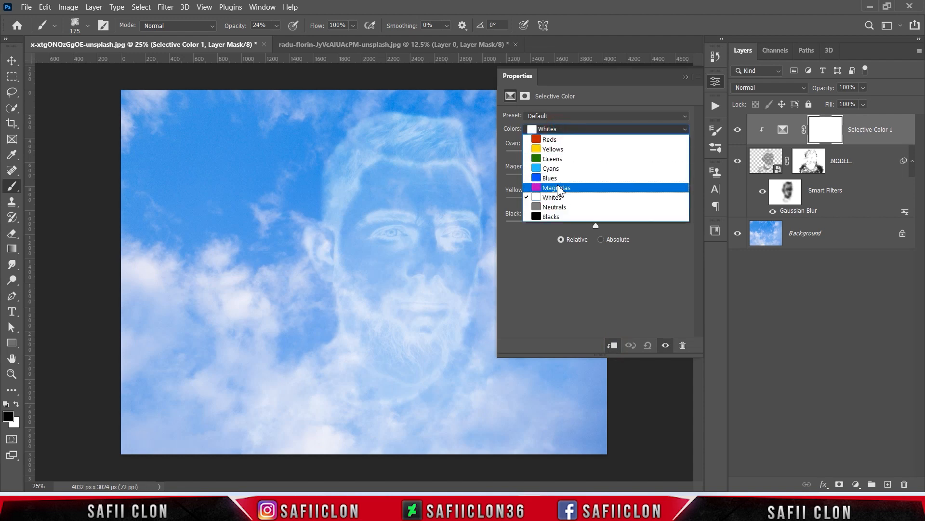
left_click(561, 195)
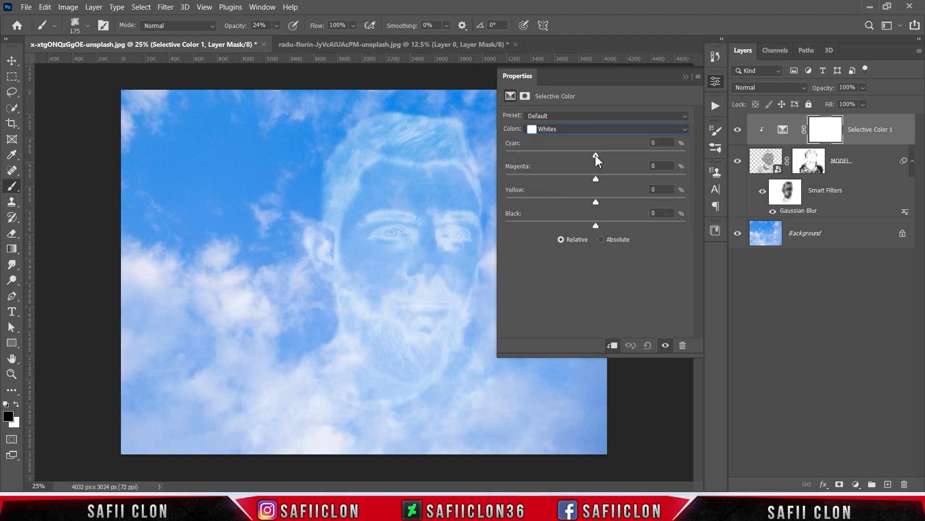
left_click_drag(606, 162, 571, 165)
left_click_drag(541, 227, 651, 234)
left_click(685, 78)
left_click(738, 131)
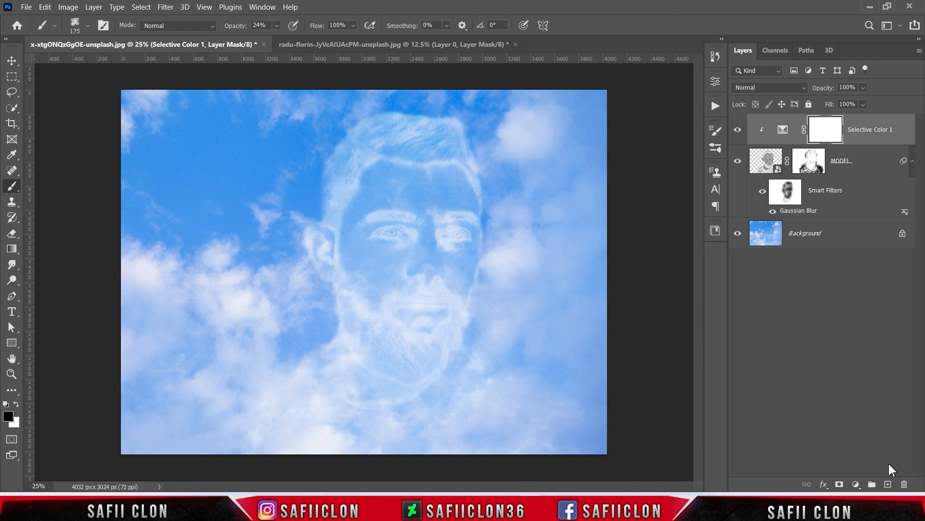
Step: Create a new layer on top and fill it with the Clouds render filter using white foreground and black background colors
left_click(888, 485)
key("x")
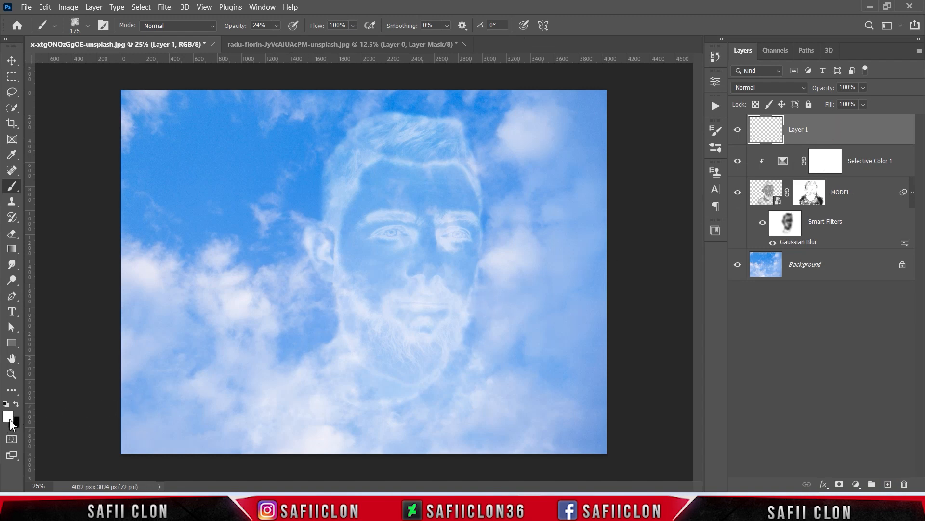
left_click(165, 8)
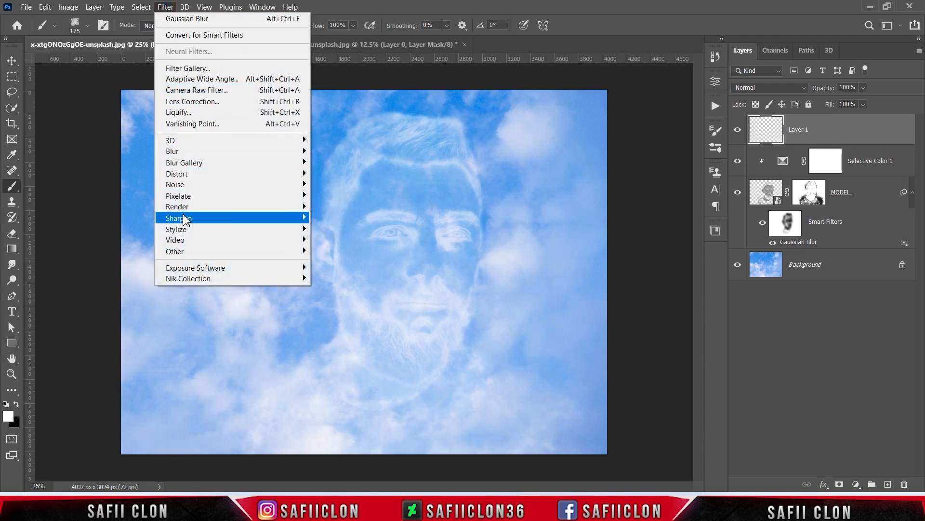
mouse_move(252, 207)
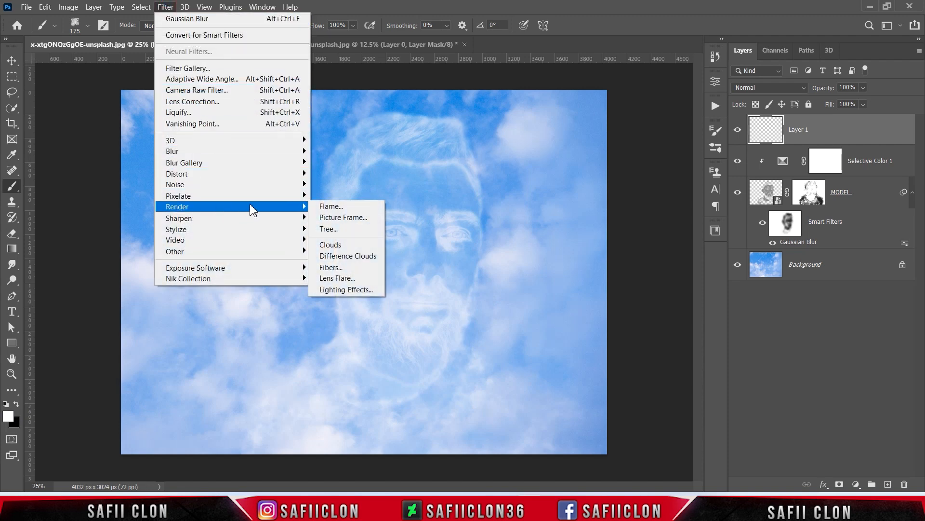
left_click(346, 245)
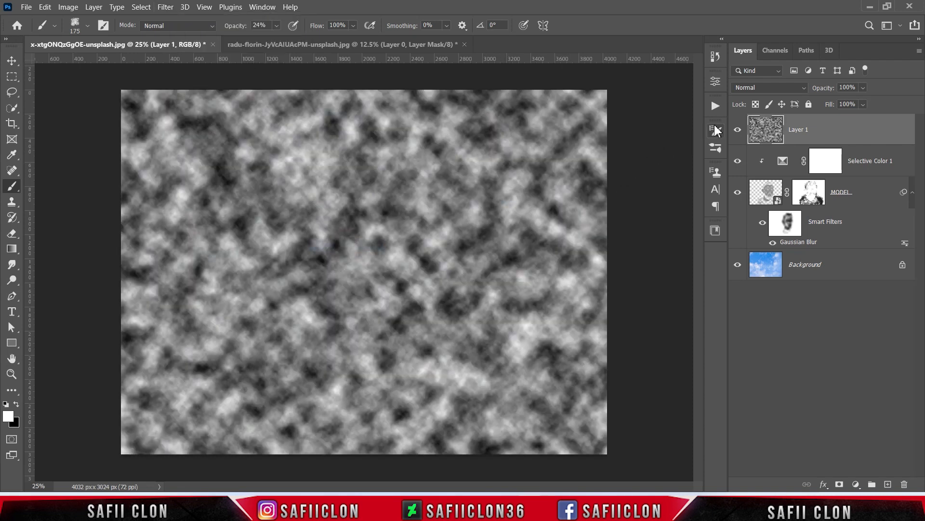
Step: Set the rendered clouds layer's blend mode to Screen and clip it to the portrait below
left_click(778, 90)
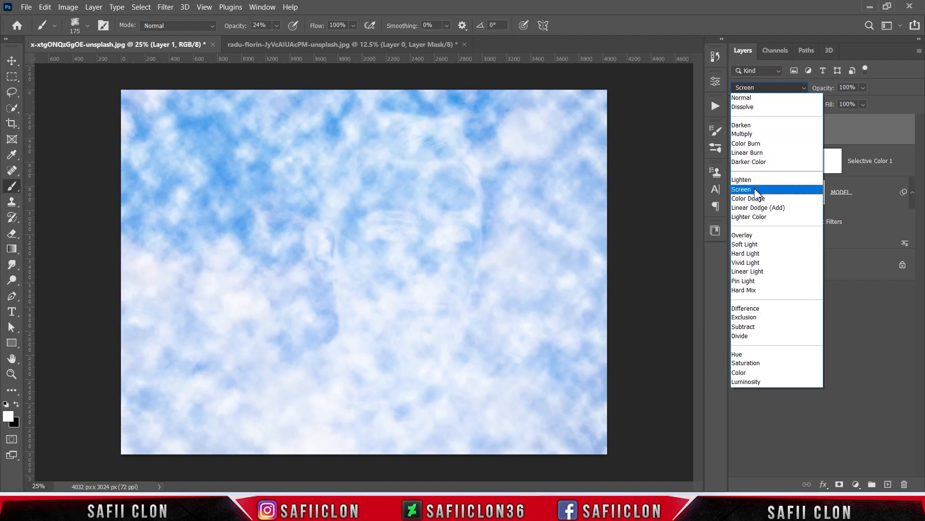
left_click(756, 192)
right_click(818, 130)
left_click(705, 235)
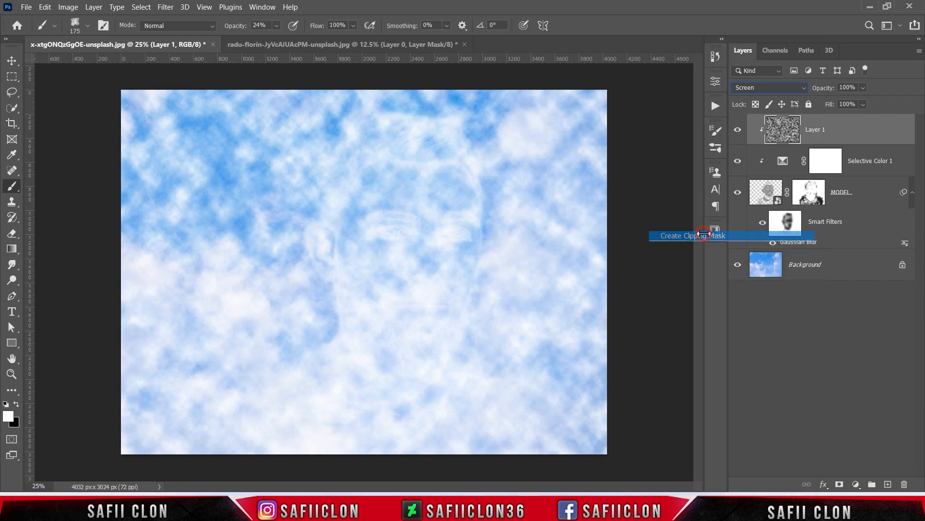
Step: Lower the fill of the clipped clouds layer to 50%
left_click(862, 104)
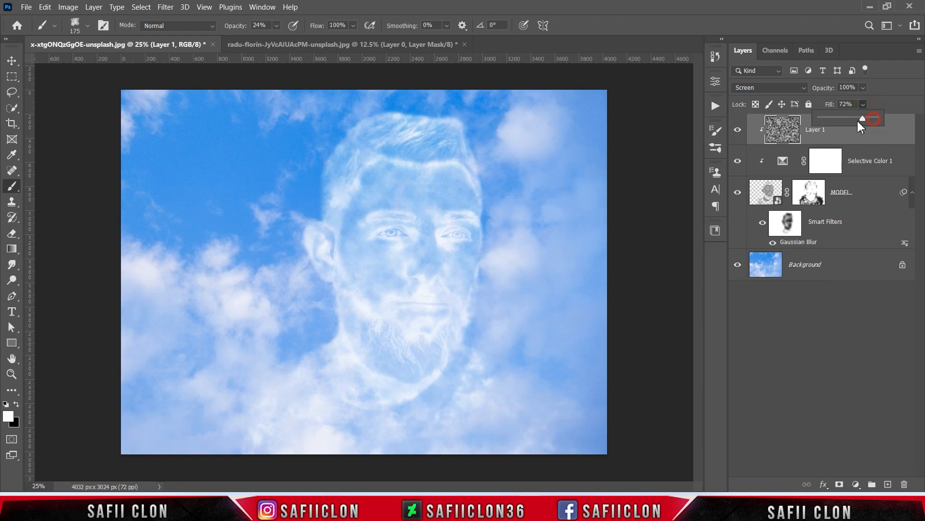
left_click_drag(866, 120, 851, 121)
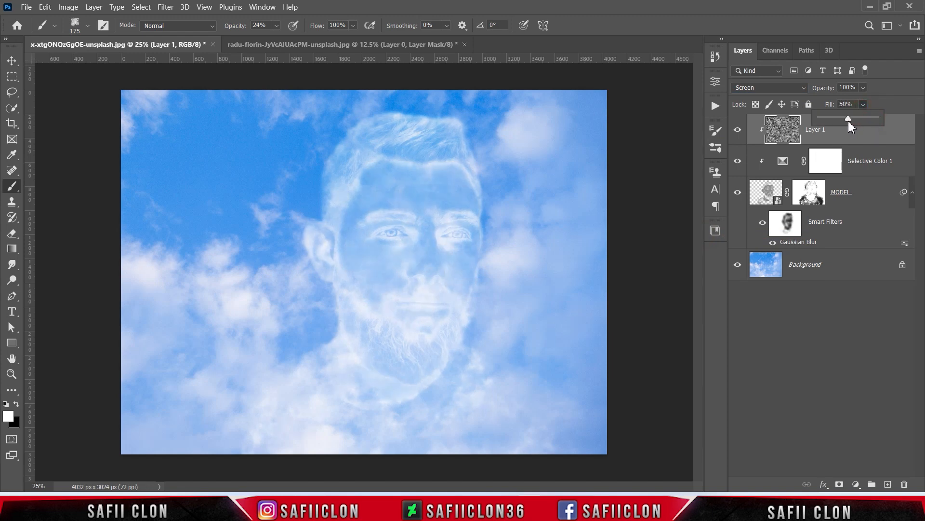
left_click(864, 105)
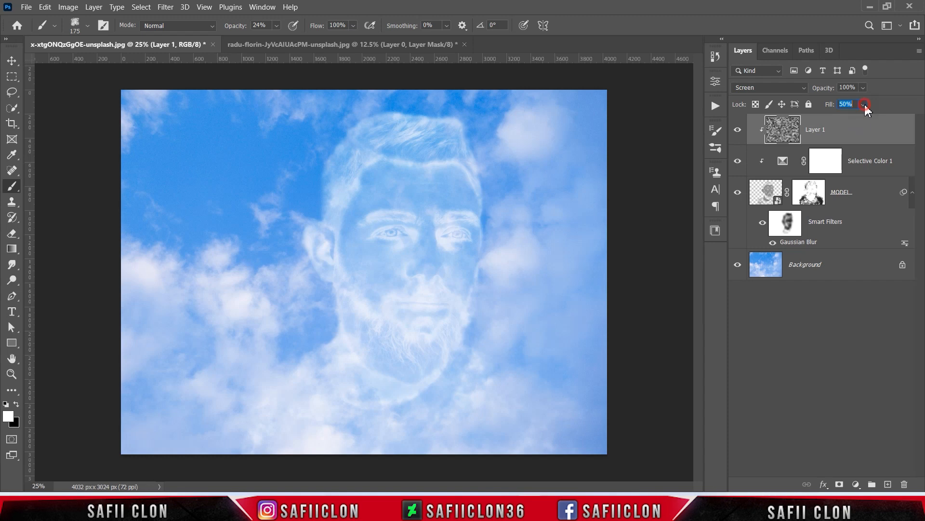
Step: Add an Exposure adjustment layer on top of all layers with Exposure at +0.18
left_click(854, 488)
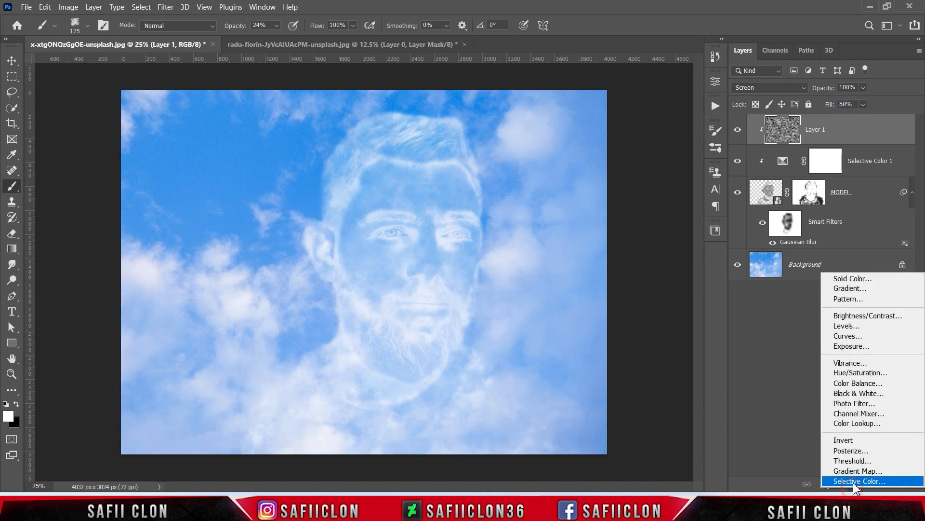
left_click(851, 346)
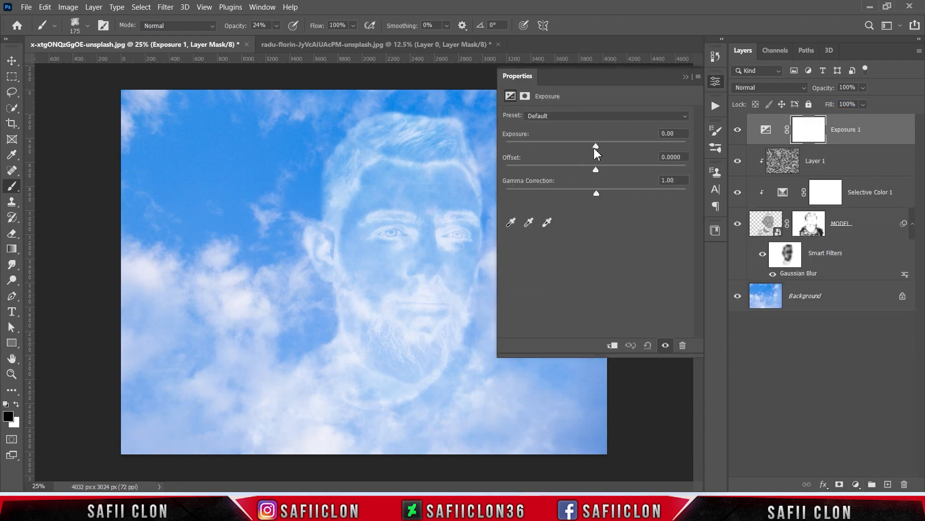
left_click_drag(596, 145, 597, 145)
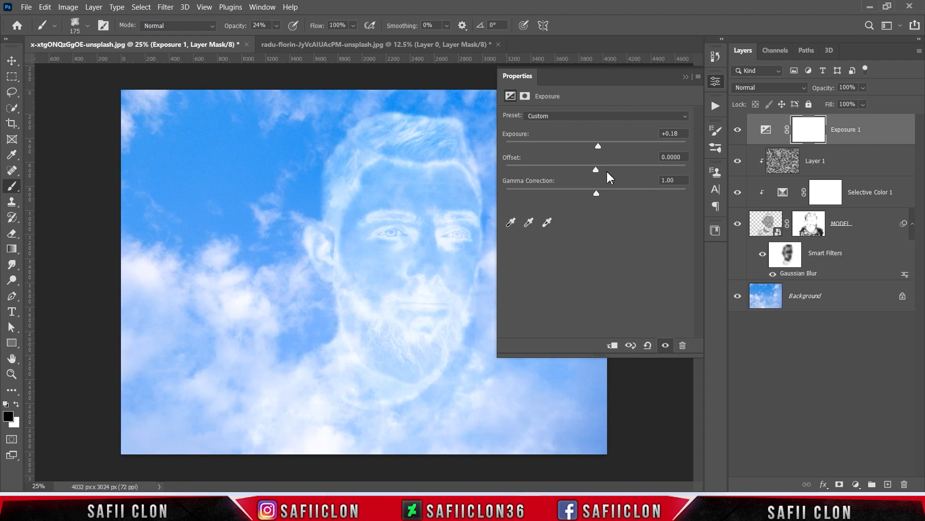
Step: Set the Exposure layer's Offset to -0.1309 and lower its Gamma Correction to slightly below 0.78
left_click_drag(598, 170, 591, 169)
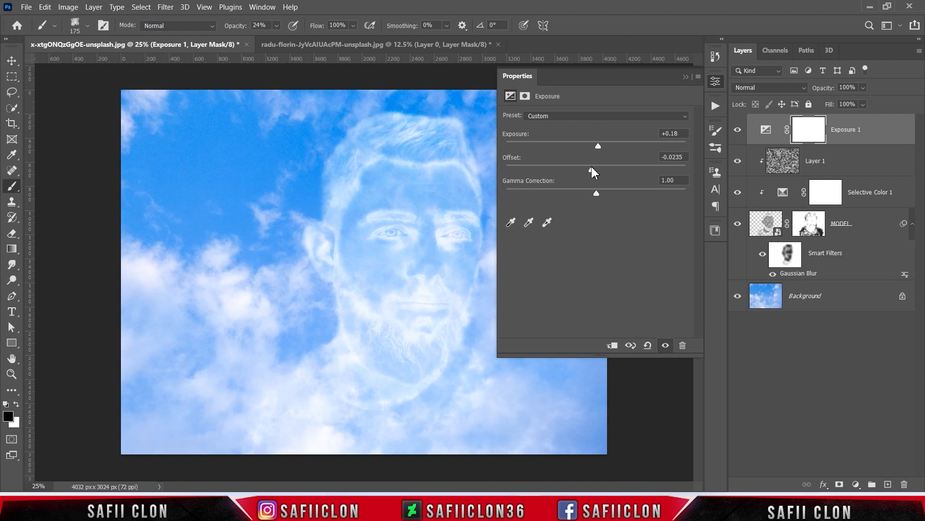
left_click_drag(592, 172, 574, 163)
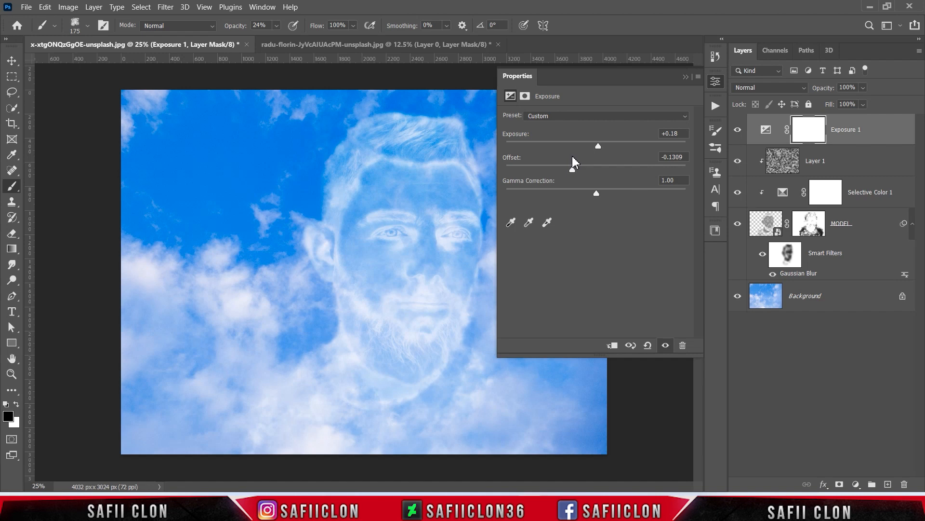
left_click_drag(596, 195, 611, 193)
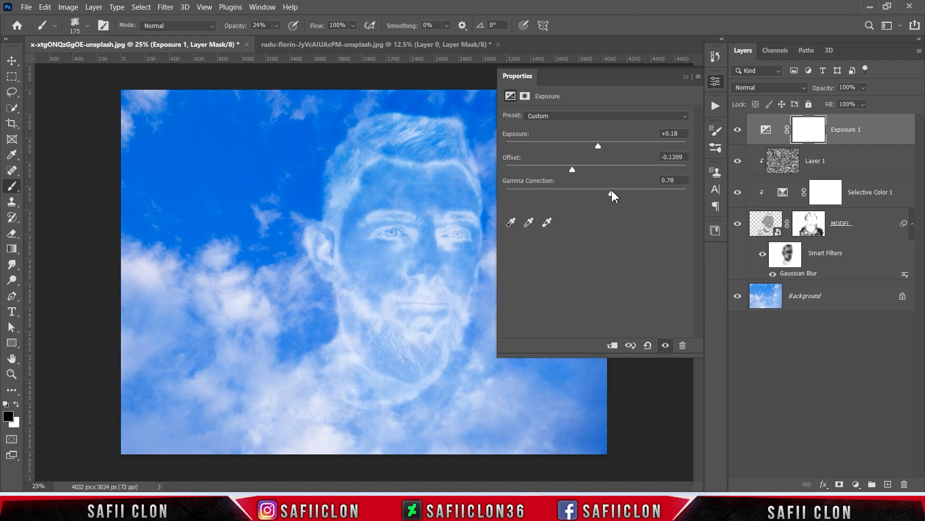
left_click_drag(612, 192, 618, 194)
left_click(685, 76)
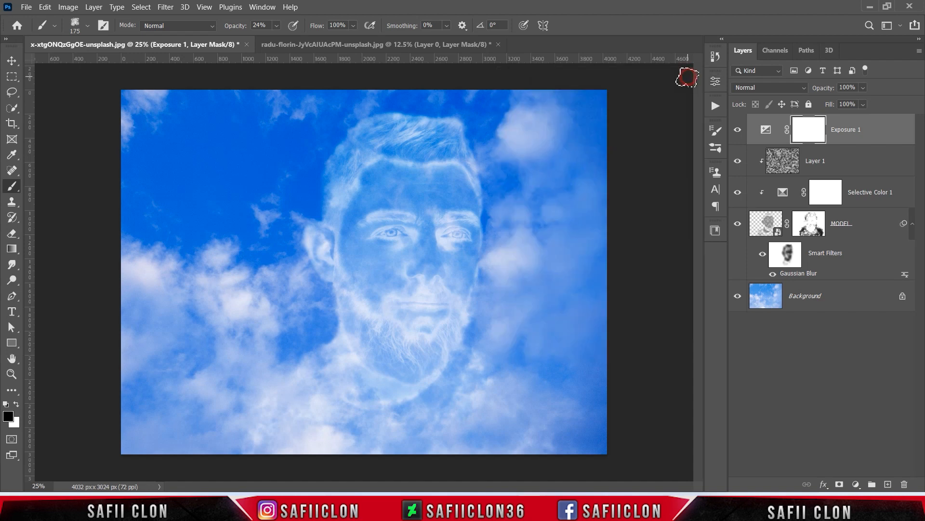
Step: Compare the image with the Exposure layer off and on, and reduce that layer's fill to 46%
left_click(737, 131)
left_click(738, 132)
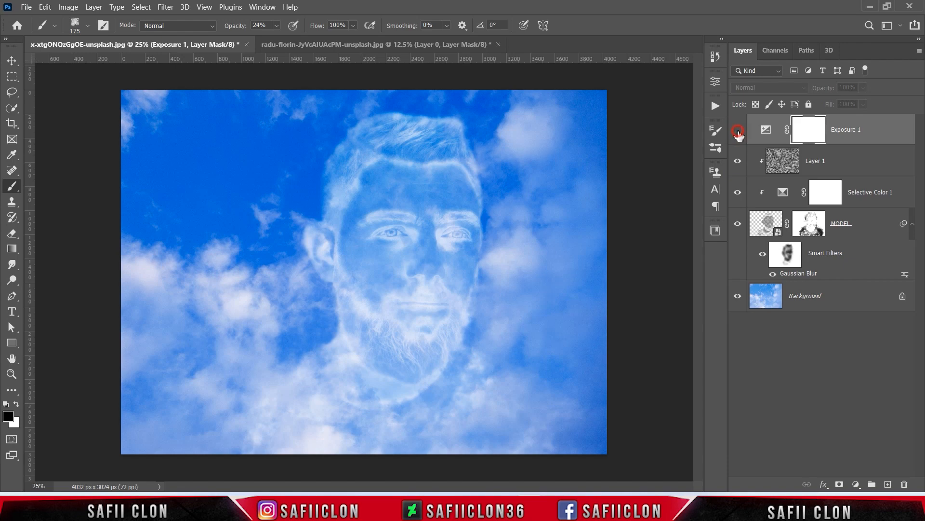
left_click(738, 131)
left_click(738, 131)
left_click(862, 104)
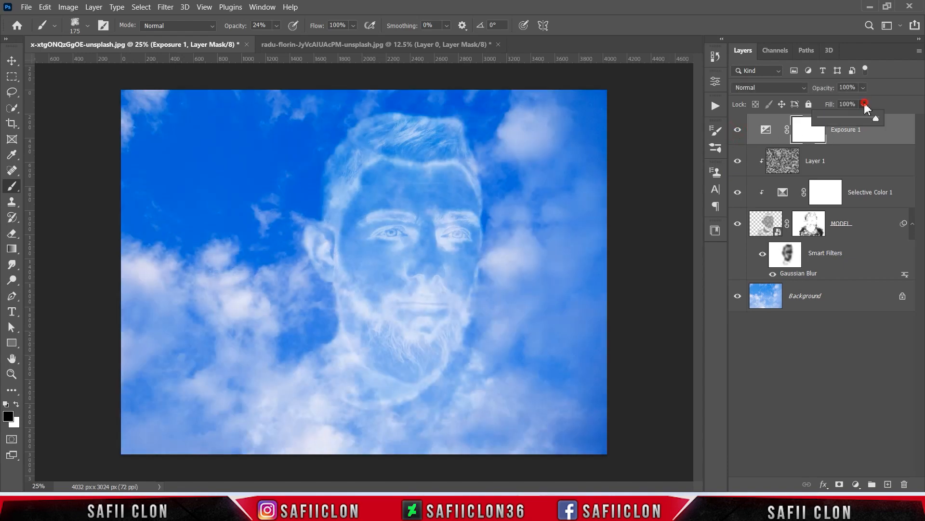
left_click_drag(877, 119, 856, 119)
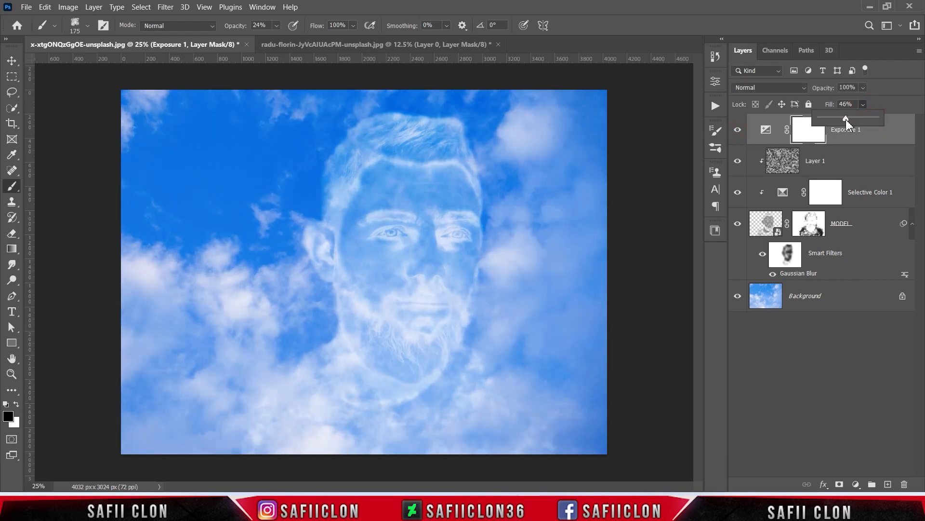
left_click(865, 104)
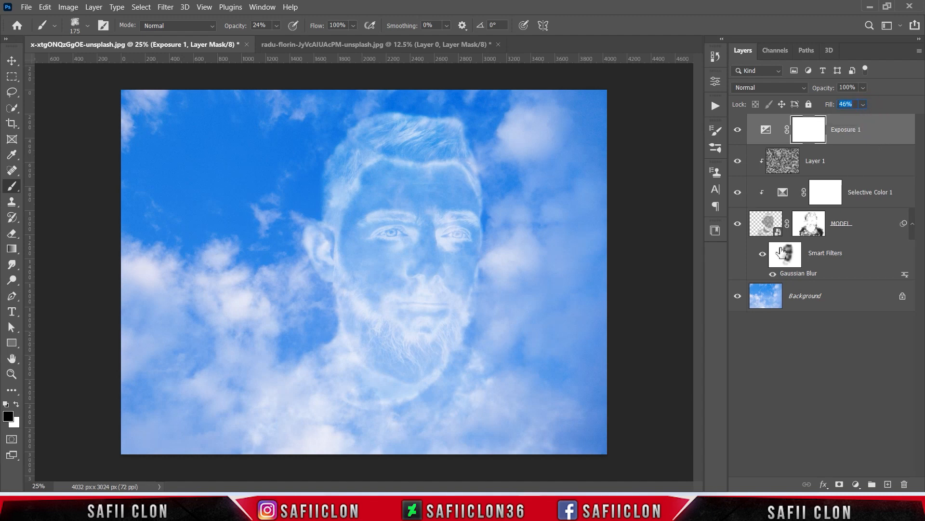
Step: Compare the portrait, color, clouds and exposure layers off and on, and inspect the cloud face up close and as a whole
left_click(737, 224)
left_click(737, 224)
left_click(737, 192)
left_click(737, 161)
left_click(738, 161)
left_click(737, 130)
left_click(737, 130)
scroll(677, 165, "down", 3)
scroll(679, 168, "up", 4)
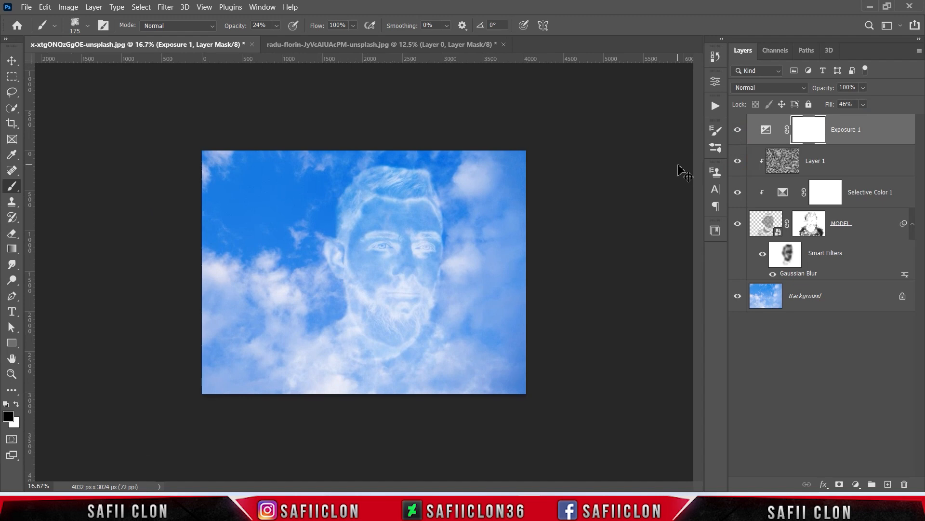
scroll(683, 171, "up", 3)
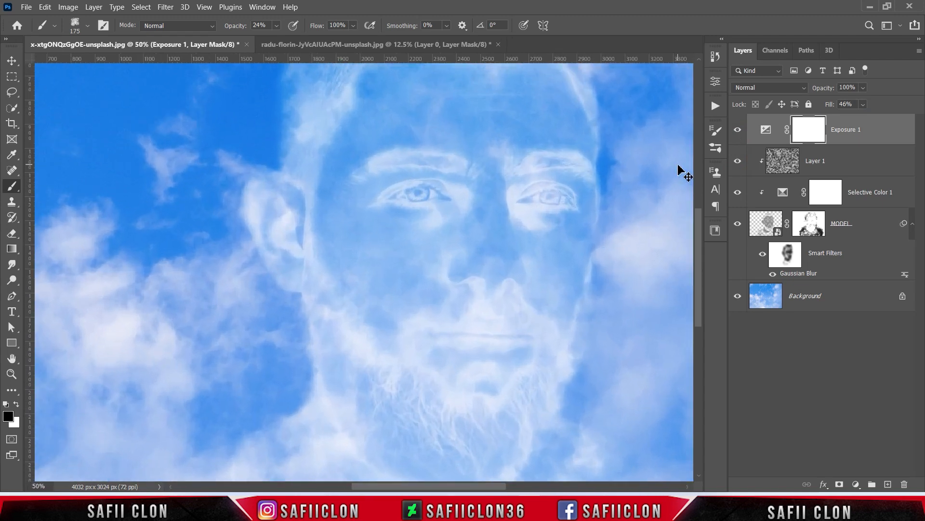
scroll(683, 172, "down", 3)
scroll(684, 171, "up", 1)
scroll(681, 166, "down", 1)
scroll(680, 167, "up", 1)
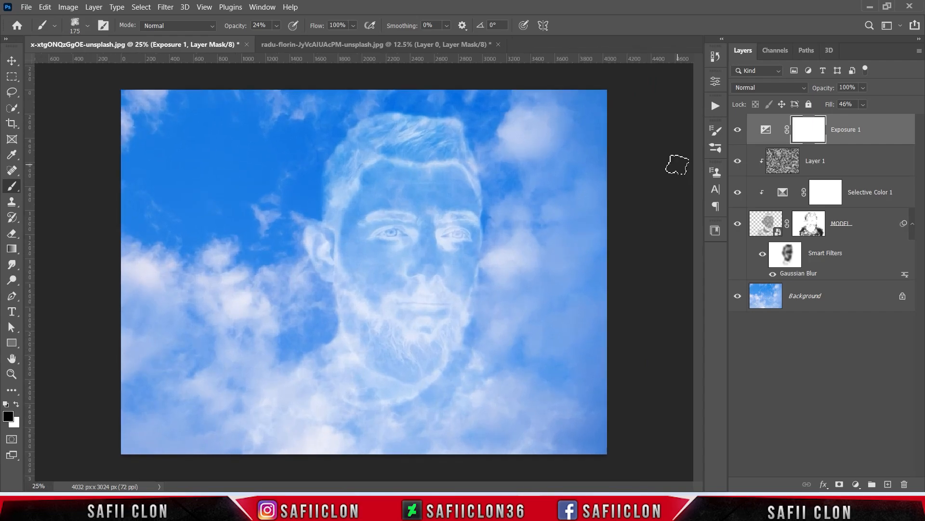